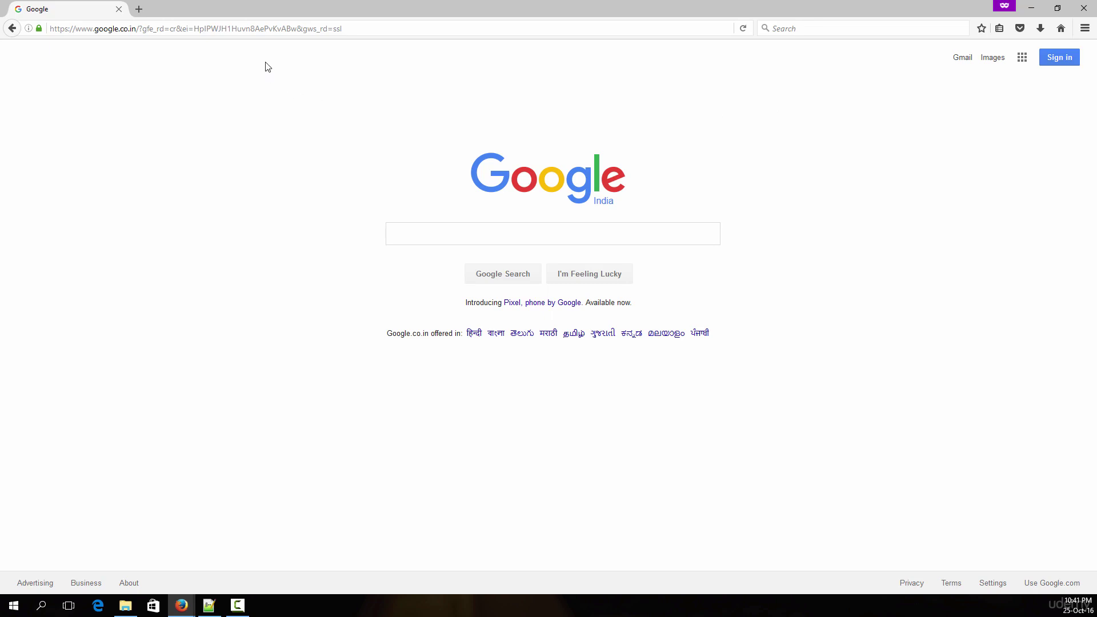
Search Google for "python" and open the official Python.org site from the results.
{"action": "left_click", "coordinate": [491, 233]}
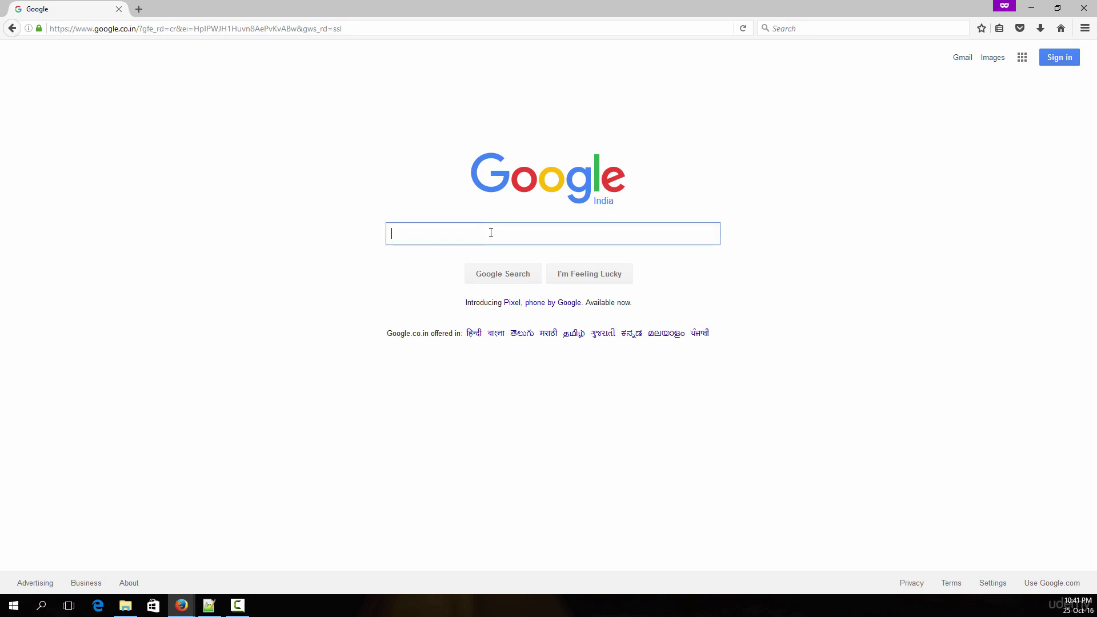
{"action": "type", "text": "python"}
{"action": "key", "text": "Return"}
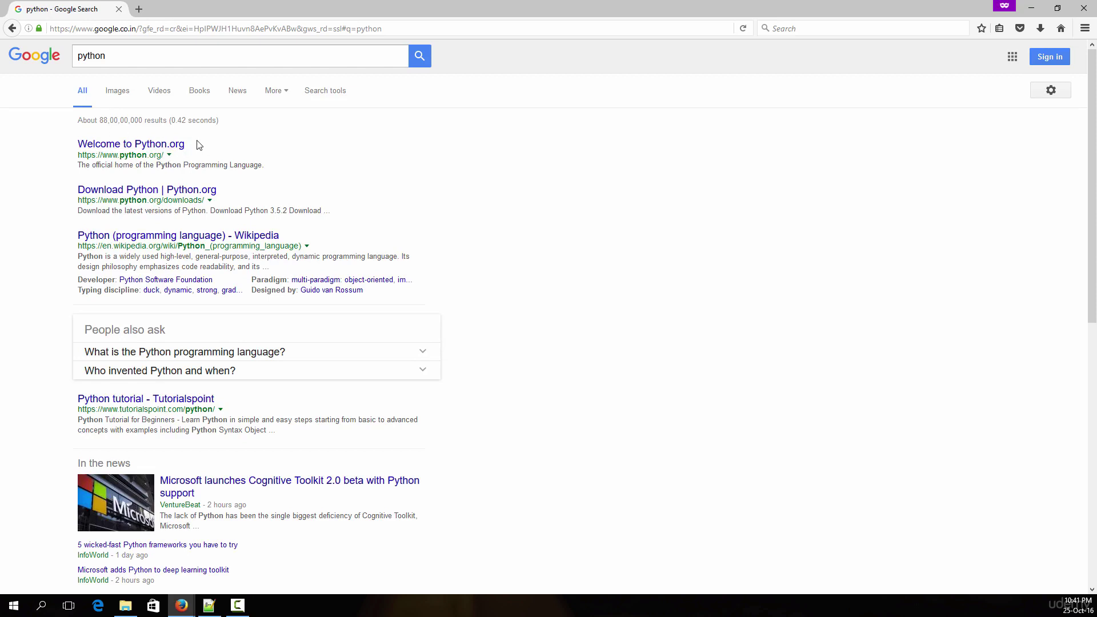
{"action": "left_click", "coordinate": [126, 145]}
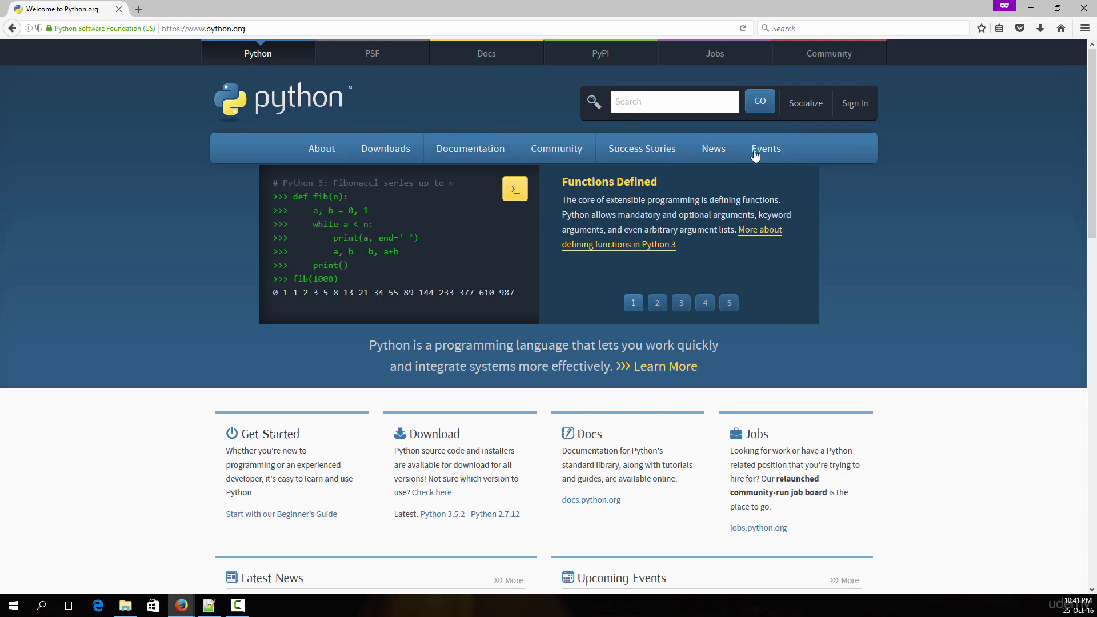
Open the Python downloads page and save the Python 3.5.2 installer for Windows.
{"action": "mouse_move", "coordinate": [374, 152]}
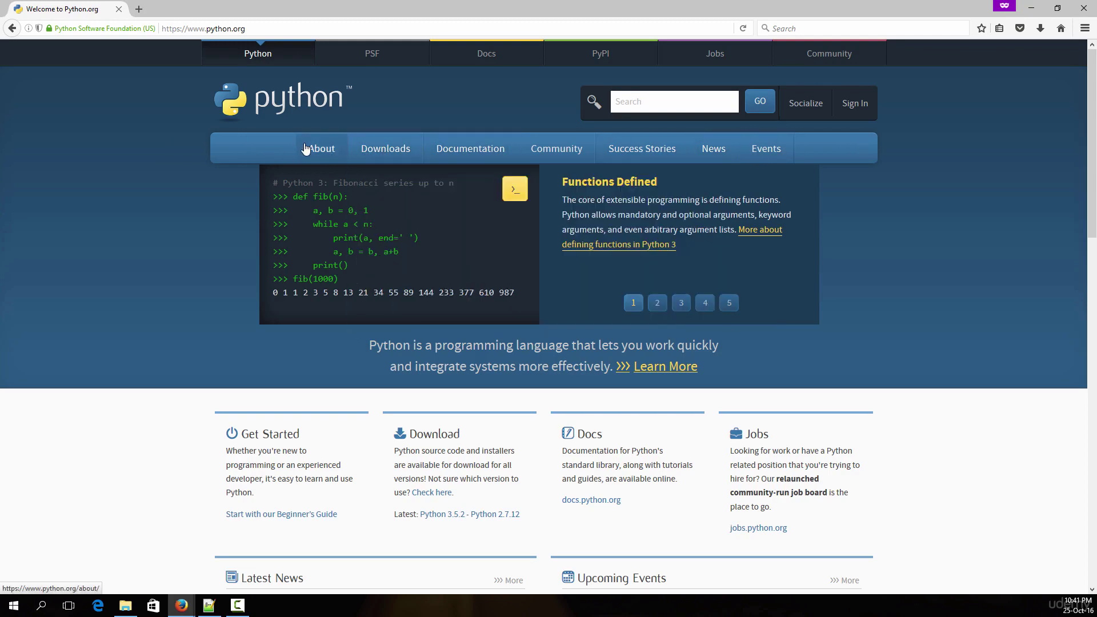
{"action": "left_click", "coordinate": [383, 149]}
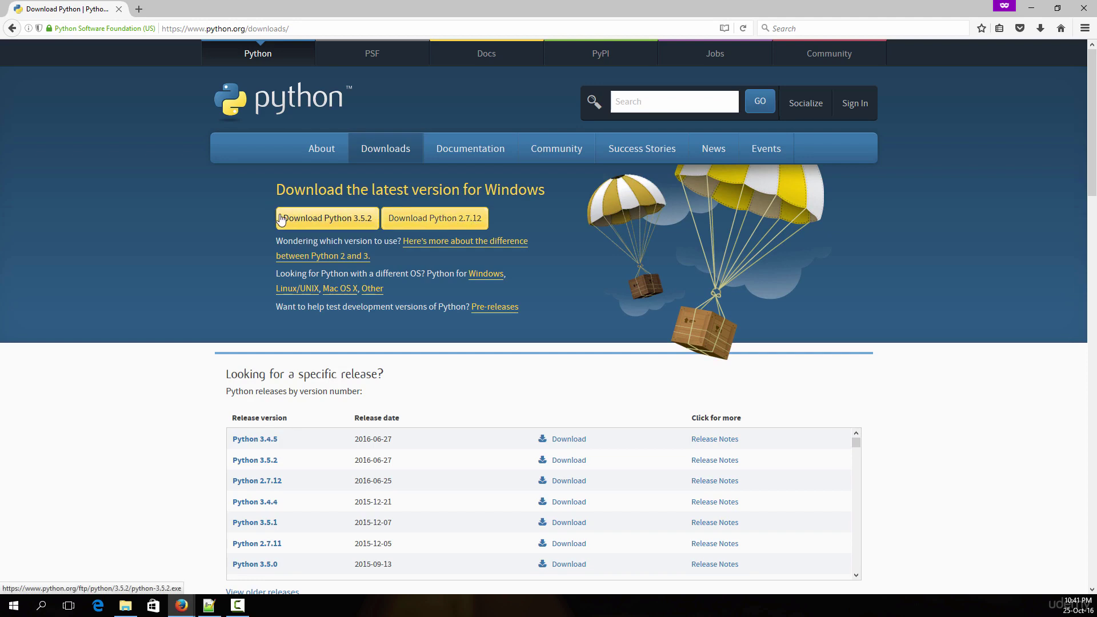
{"action": "left_click", "coordinate": [339, 222]}
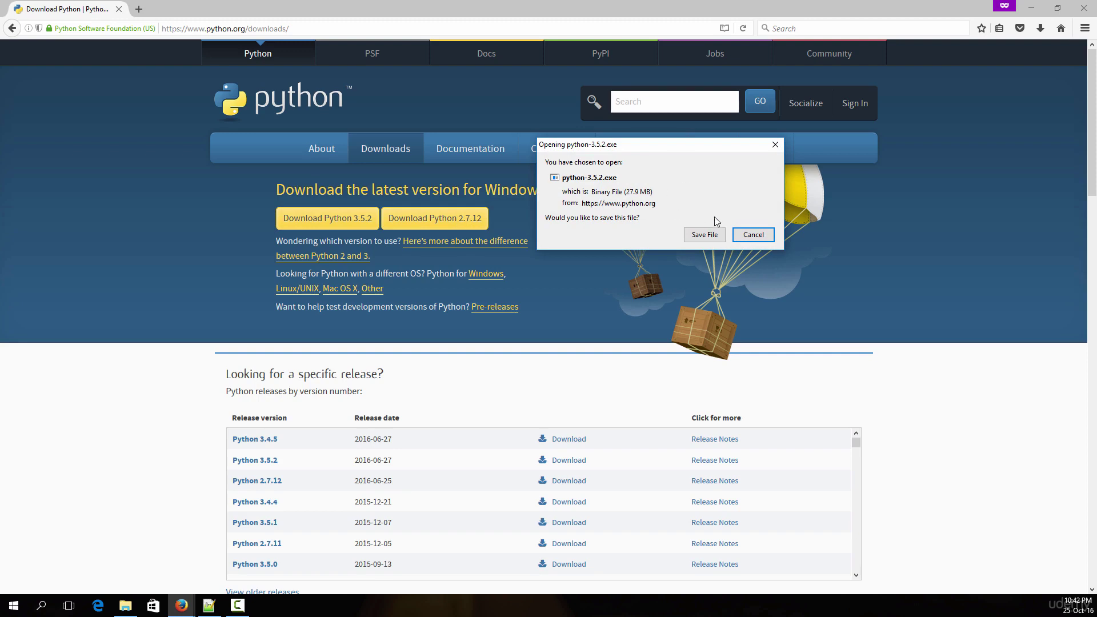
{"action": "left_click", "coordinate": [703, 234]}
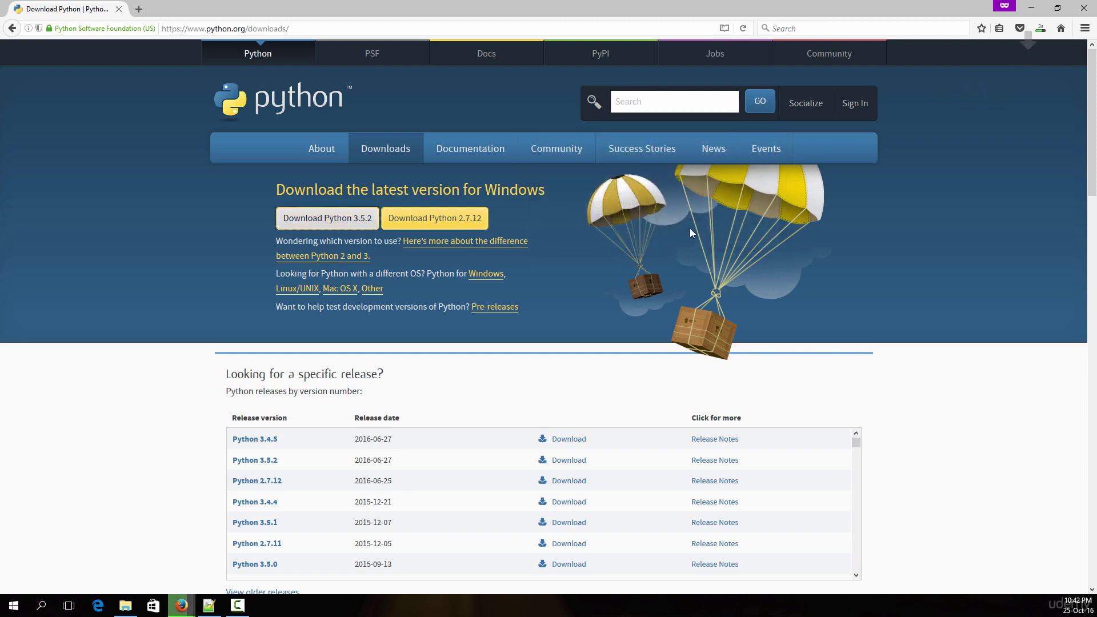
Restore the Python downloads page to a smaller, widened window over the desktop and close the blank Firefox window behind it.
{"action": "left_click", "coordinate": [1046, 33]}
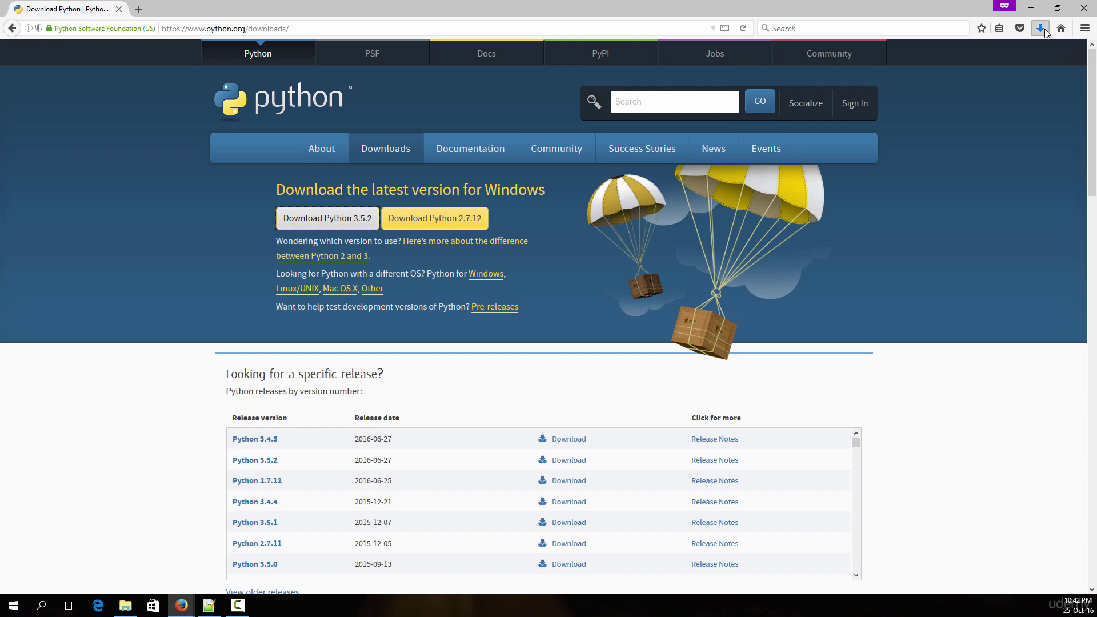
{"action": "left_click_drag", "start_coordinate": [832, 6], "coordinate": [835, 19]}
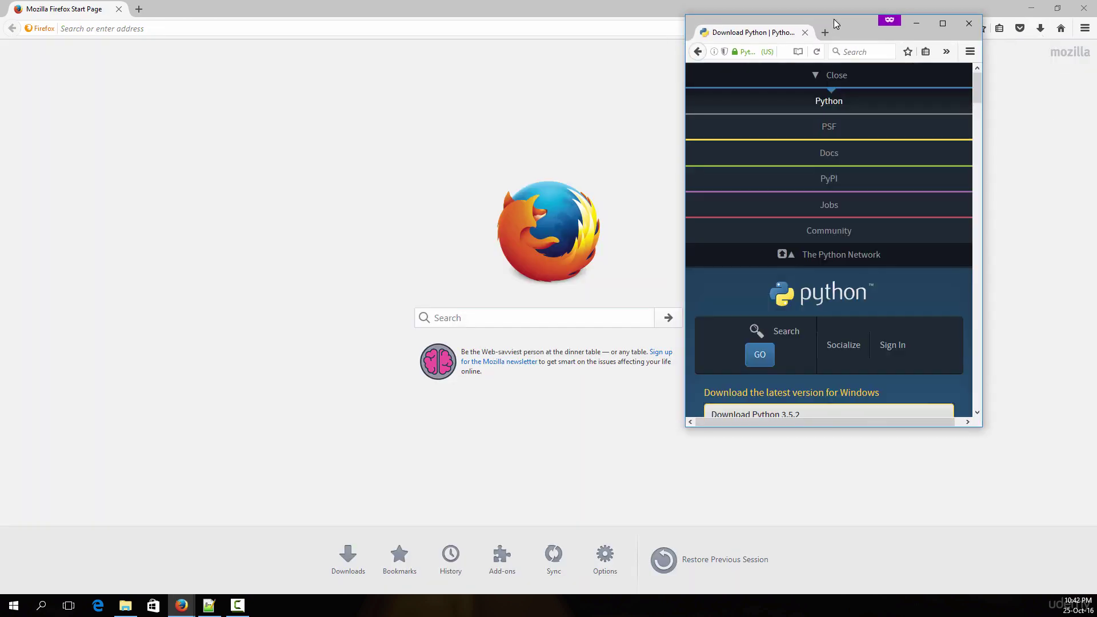
{"action": "left_click", "coordinate": [1080, 5]}
{"action": "left_click", "coordinate": [966, 52]}
{"action": "left_click", "coordinate": [966, 52]}
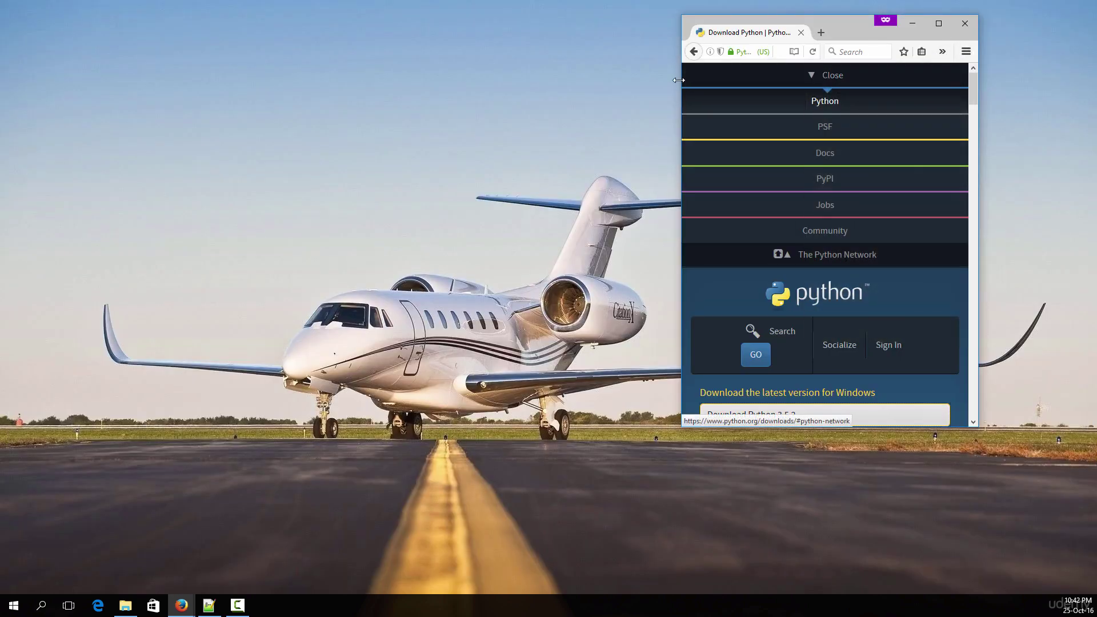
{"action": "left_click_drag", "start_coordinate": [683, 80], "coordinate": [437, 77]}
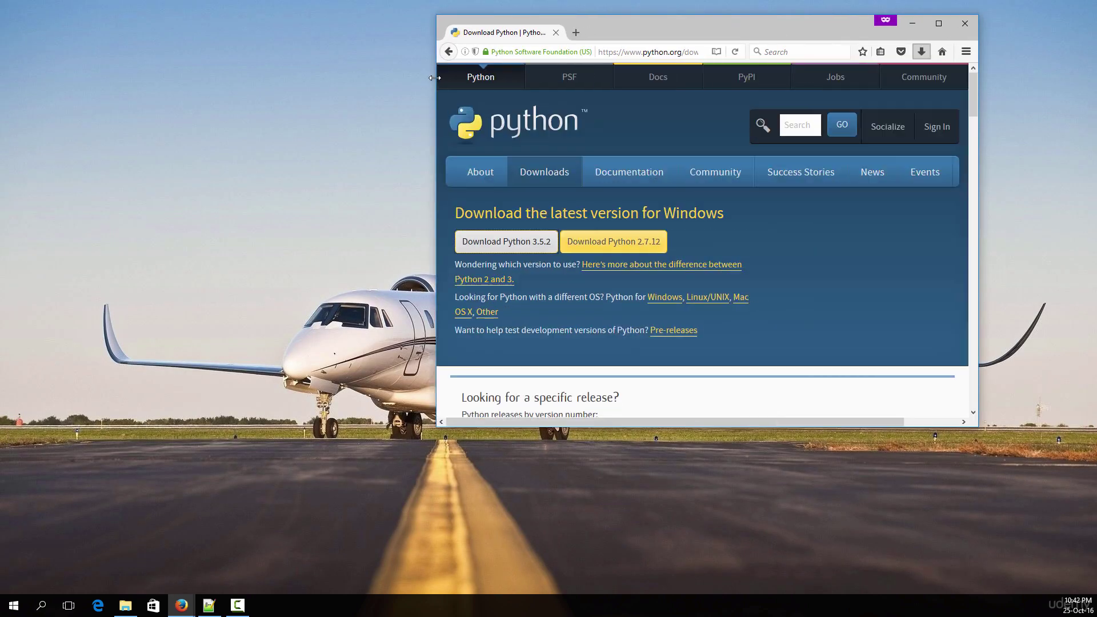
Place the downloaded python-3.5.2(2).exe installer on the desktop and close the browser window.
{"action": "left_click", "coordinate": [921, 51]}
{"action": "left_click_drag", "start_coordinate": [788, 88], "coordinate": [84, 35]}
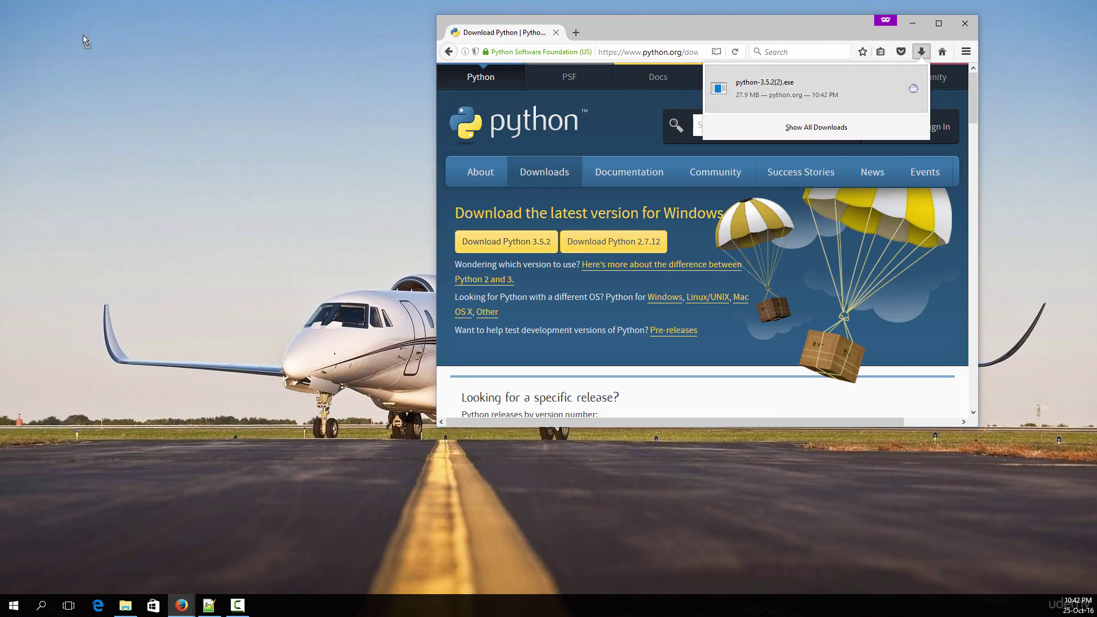
{"action": "left_click", "coordinate": [965, 23]}
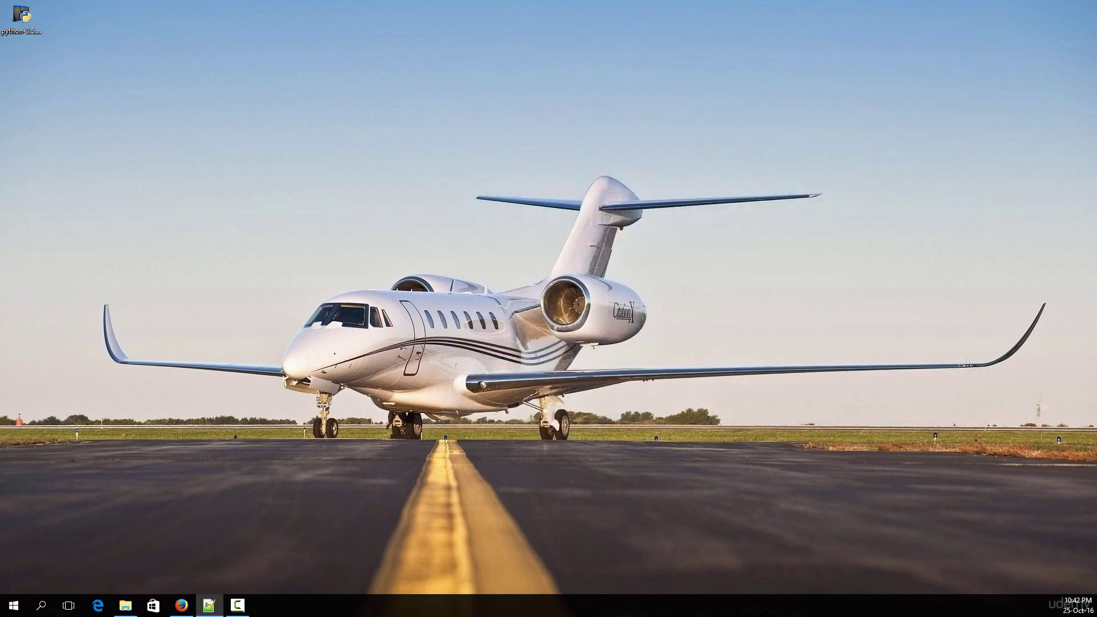
Run the Python 3.5.2 (32-bit) installer from the desktop, install it with the default settings and close the setup.
{"action": "left_click", "coordinate": [22, 32]}
{"action": "mouse_move", "coordinate": [490, 172]}
{"action": "left_mouse_down"}
{"action": "mouse_move", "coordinate": [522, 169]}
{"action": "mouse_move", "coordinate": [497, 191]}
{"action": "left_mouse_up"}
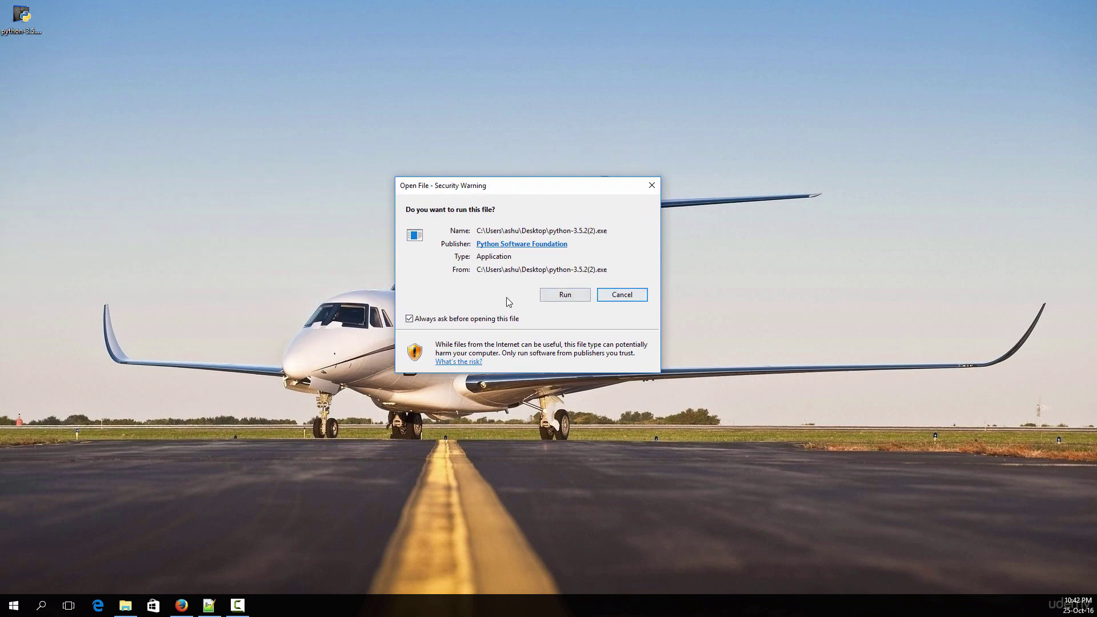
{"action": "left_click", "coordinate": [564, 295]}
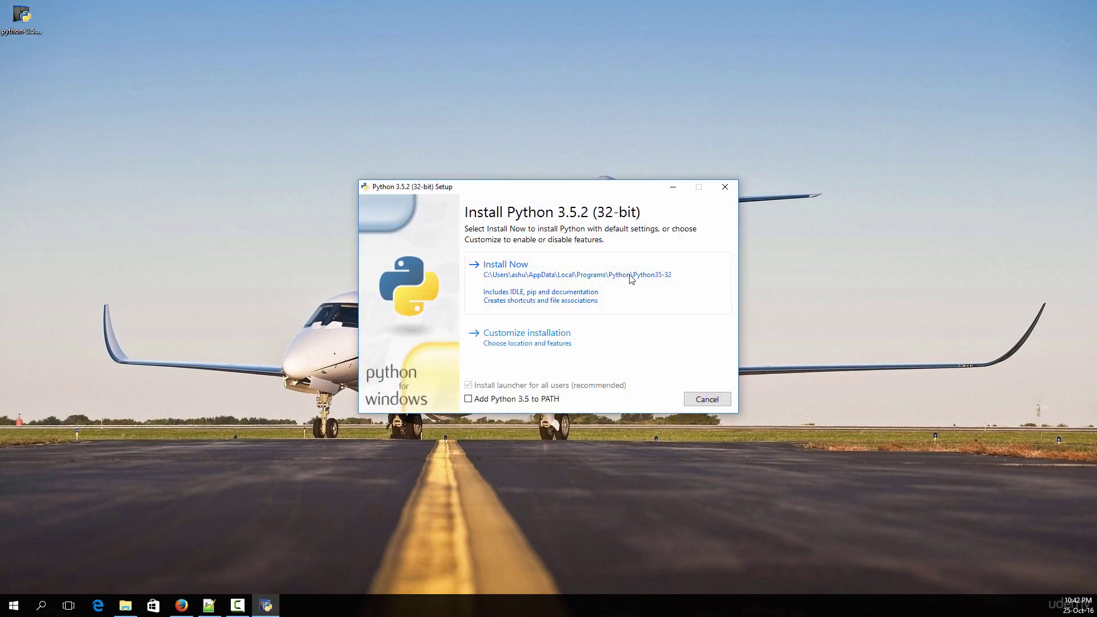
{"action": "left_click", "coordinate": [522, 282]}
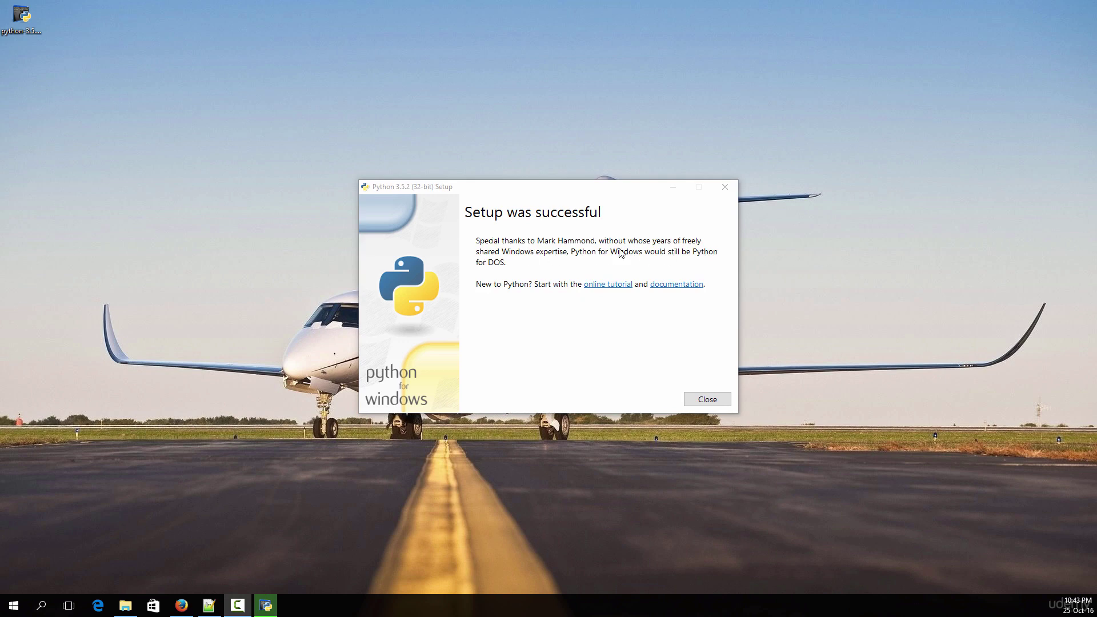
{"action": "left_click", "coordinate": [707, 399]}
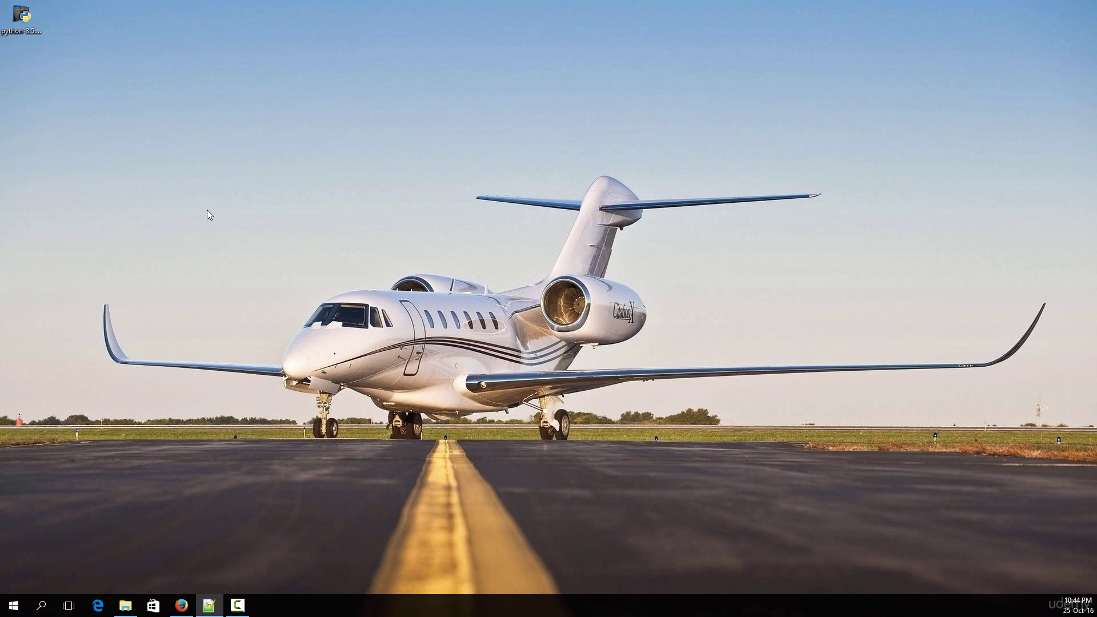
Search Windows for "python" and launch Python 3.5 (32-bit).
{"action": "left_click", "coordinate": [41, 605]}
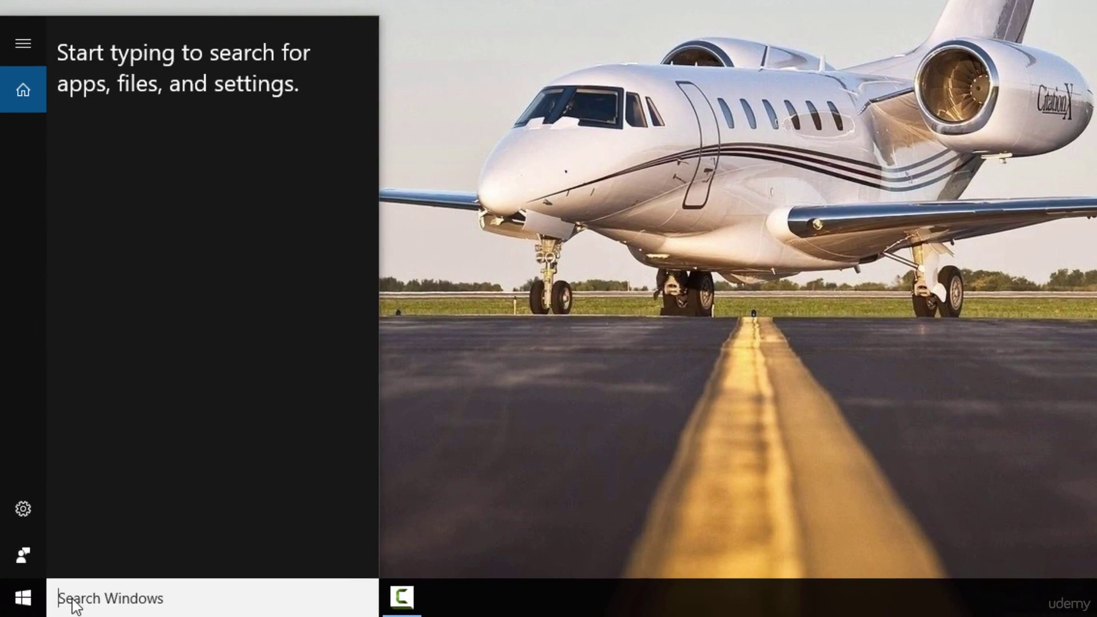
{"action": "type", "text": "python"}
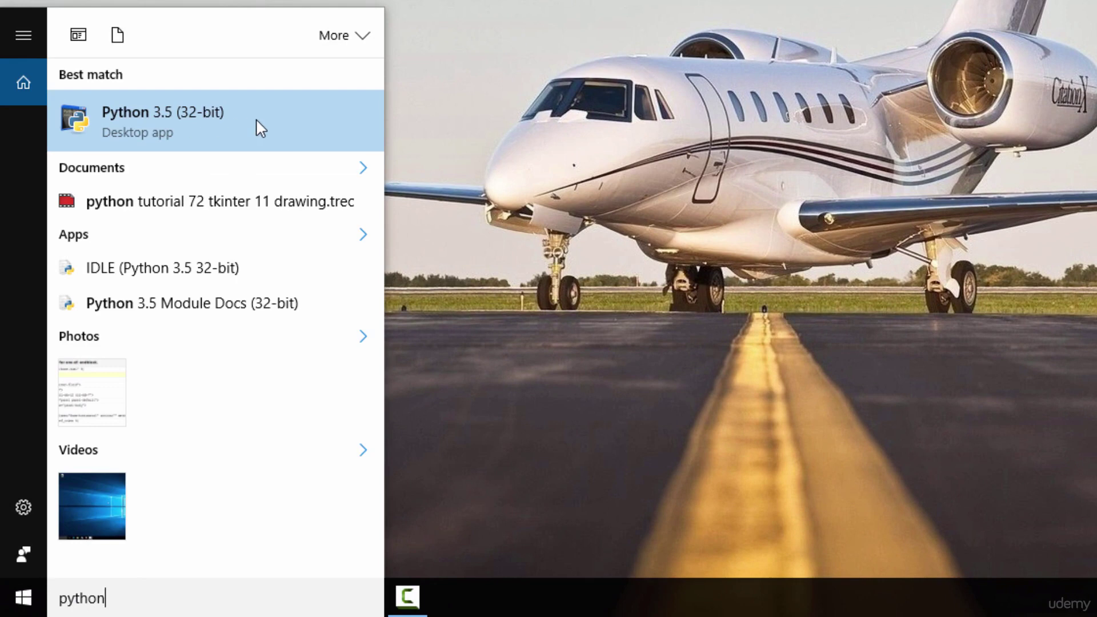
{"action": "left_click", "coordinate": [222, 118]}
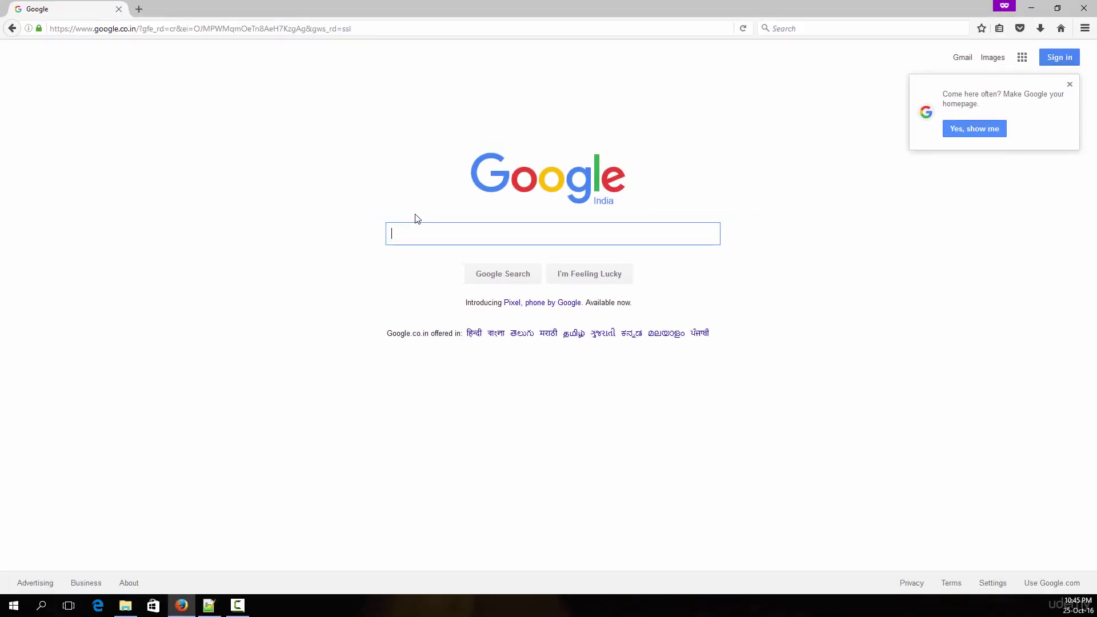
Dismiss Google's homepage suggestion, search for "pycharm" and open the JetBrains PyCharm download page.
{"action": "left_click", "coordinate": [1070, 85]}
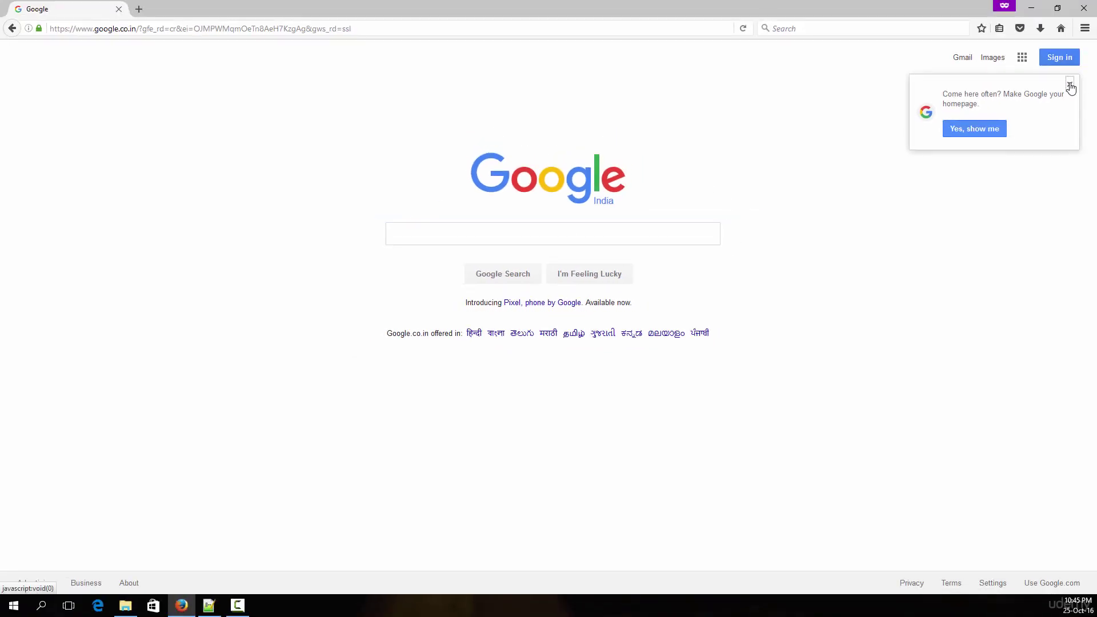
{"action": "left_click", "coordinate": [546, 238]}
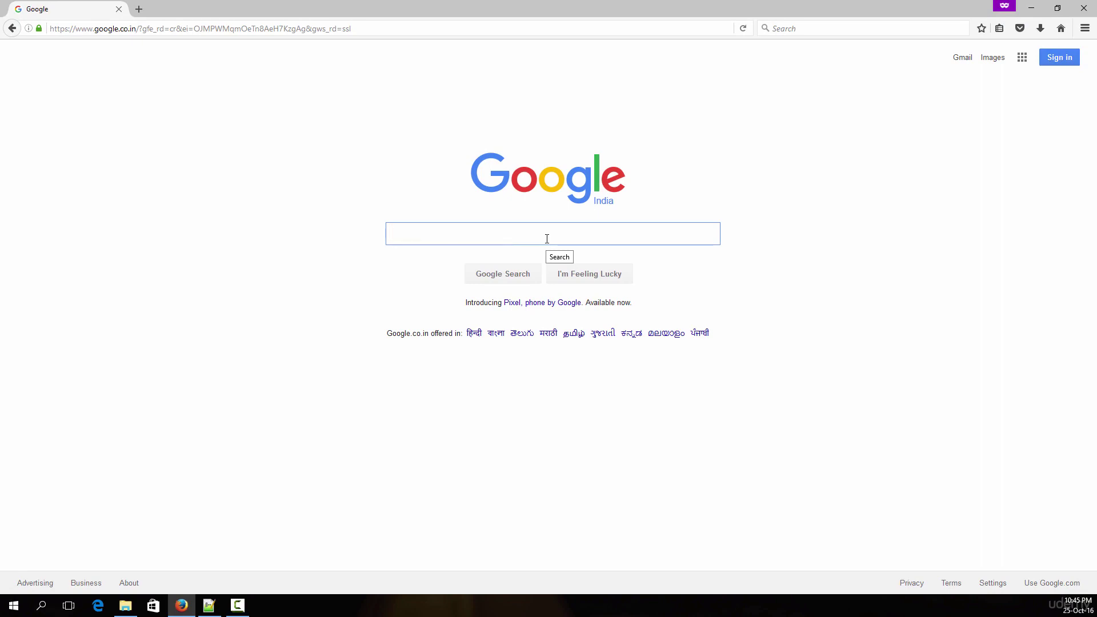
{"action": "type", "text": "pycha"}
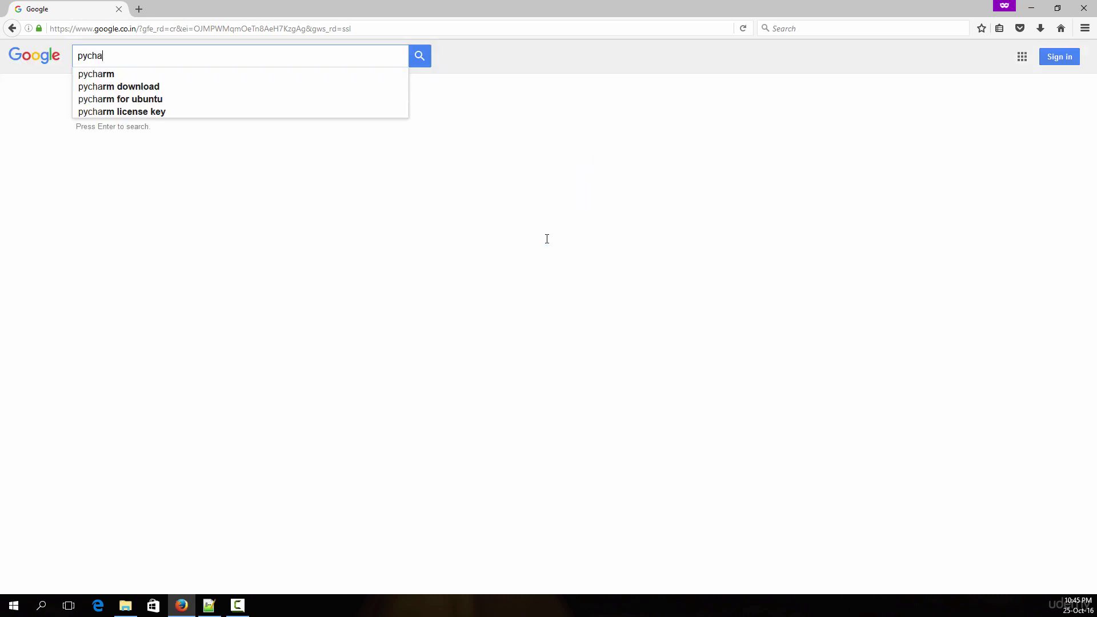
{"action": "type", "text": "em"}
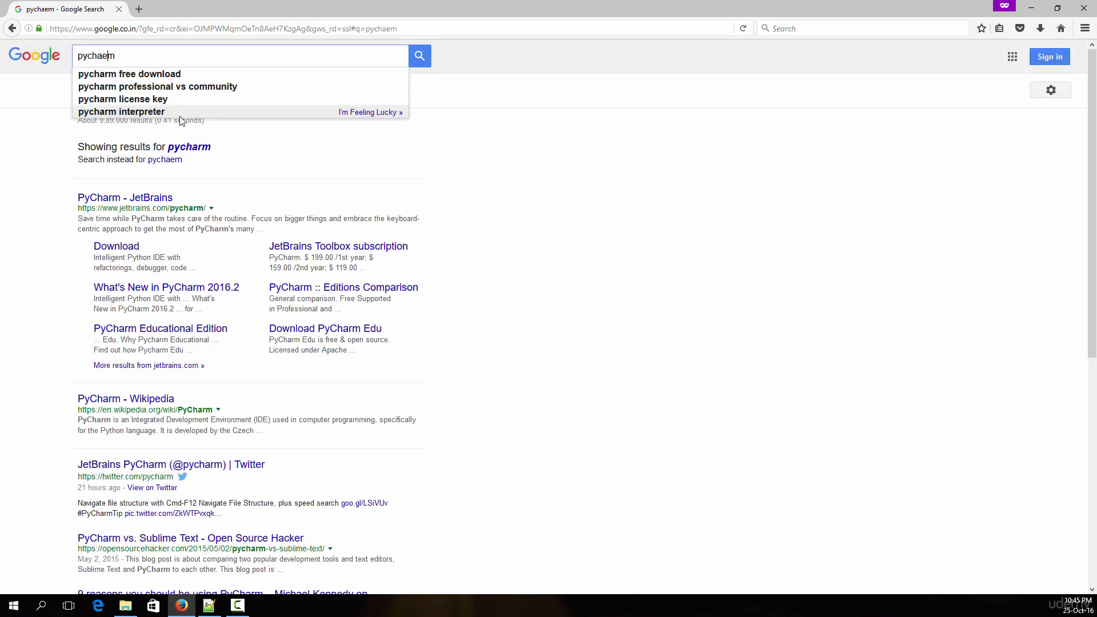
{"action": "key", "text": "Left"}
{"action": "key", "text": "BackSpace"}
{"action": "type", "text": "r"}
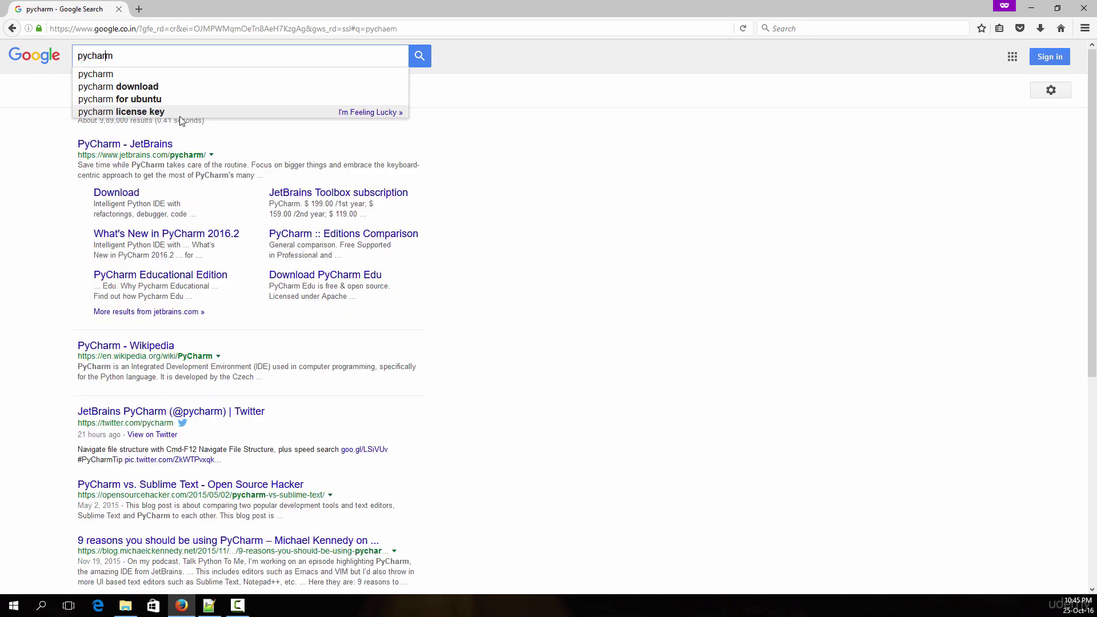
{"action": "key", "text": "Return"}
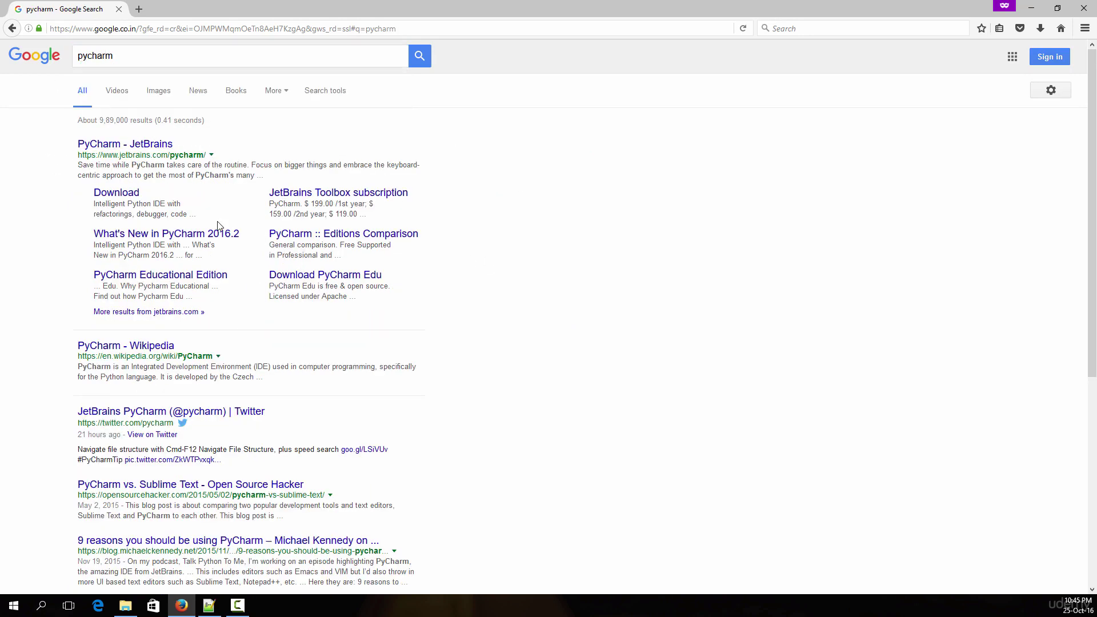
{"action": "left_click", "coordinate": [127, 196]}
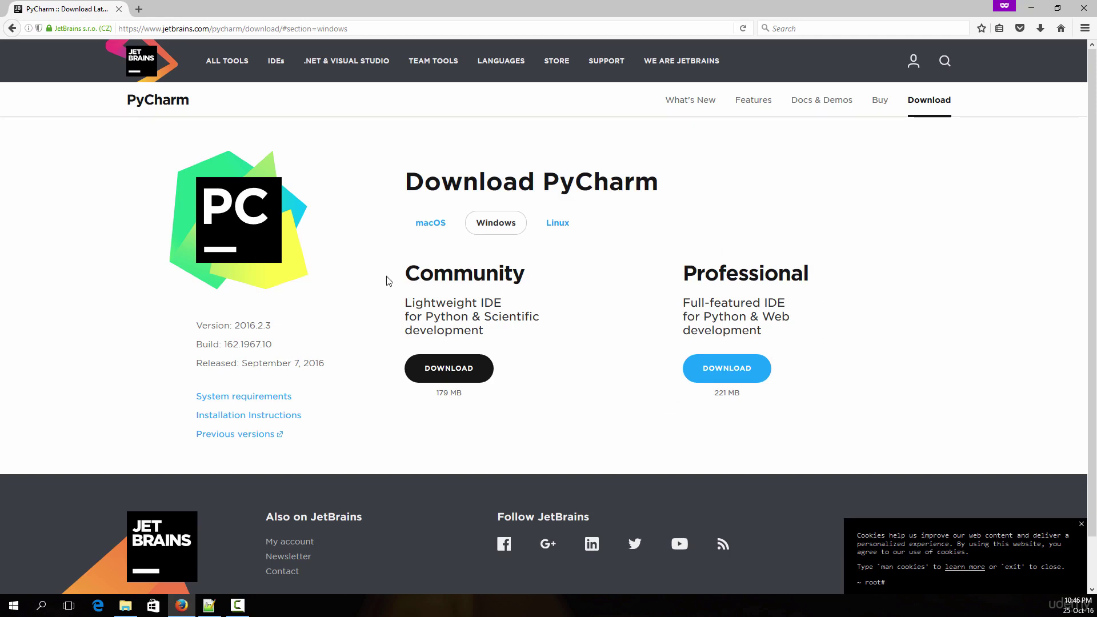
Request the PyCharm Community edition installer for Windows and cancel saving pycharm-community-2016.2.3.exe.
{"action": "left_click_drag", "start_coordinate": [386, 280], "coordinate": [531, 284]}
{"action": "left_click", "coordinate": [532, 284]}
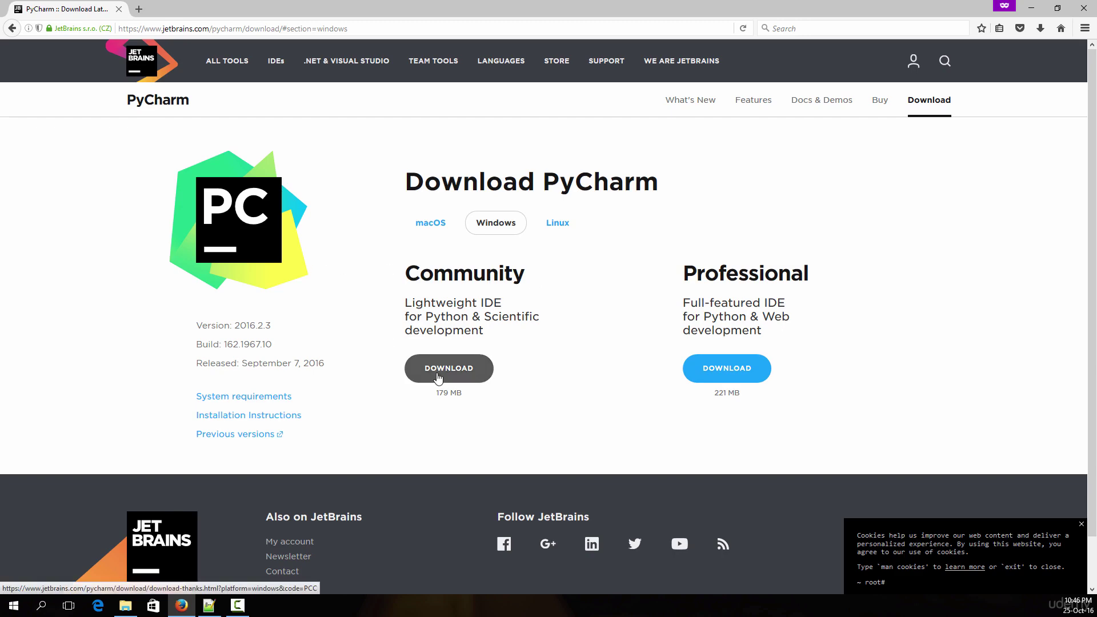
{"action": "left_click", "coordinate": [460, 370]}
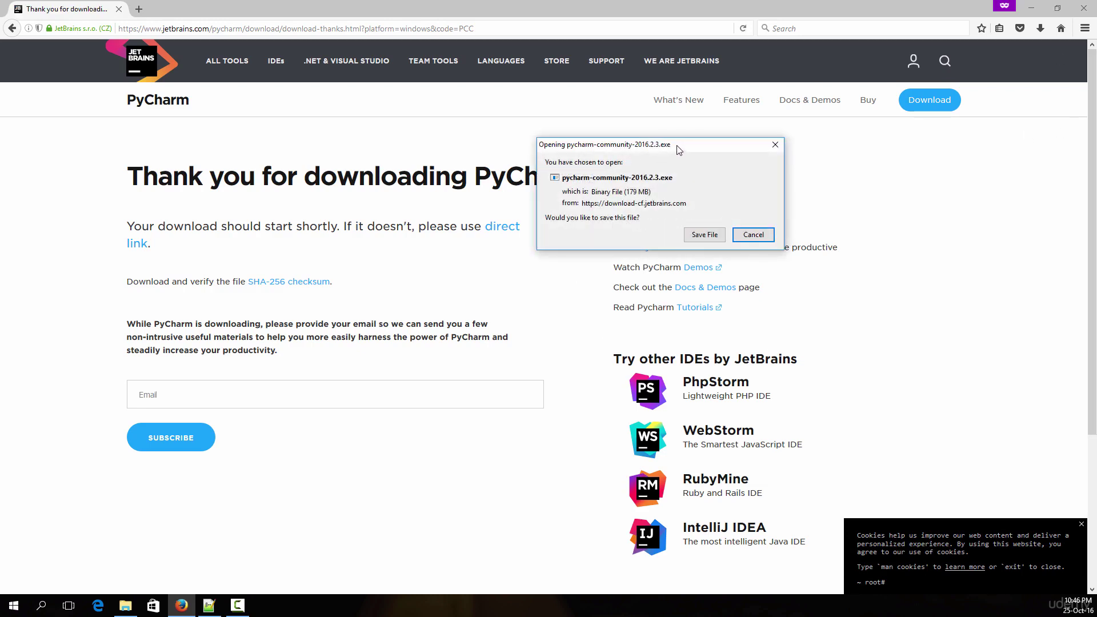
{"action": "left_click_drag", "start_coordinate": [675, 152], "coordinate": [580, 175]}
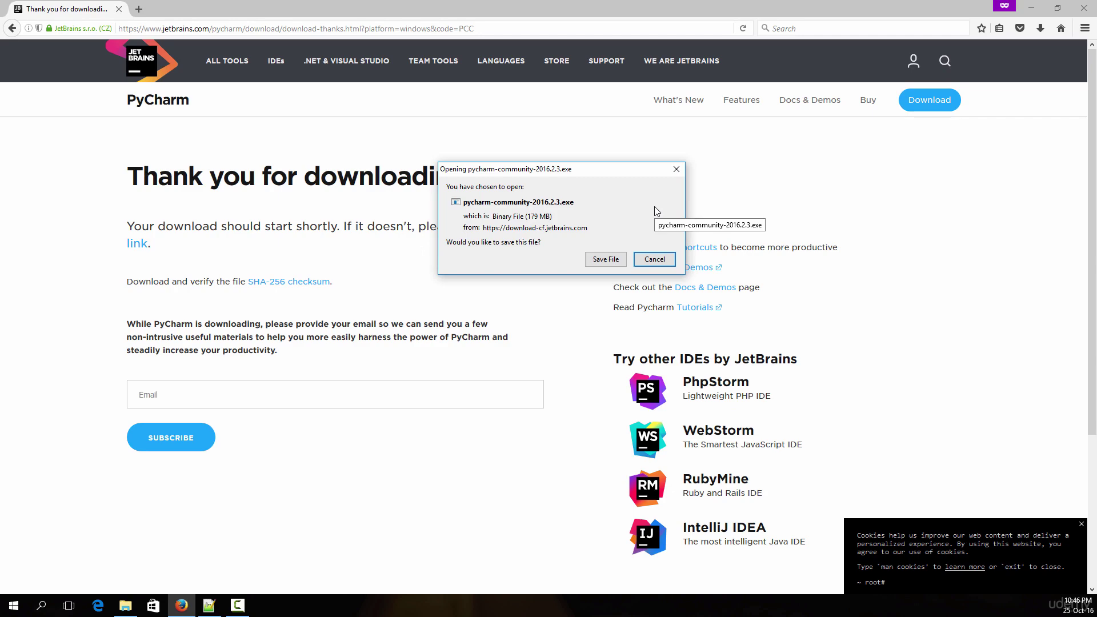
{"action": "left_click_drag", "start_coordinate": [598, 170], "coordinate": [522, 216]}
{"action": "left_click", "coordinate": [579, 305]}
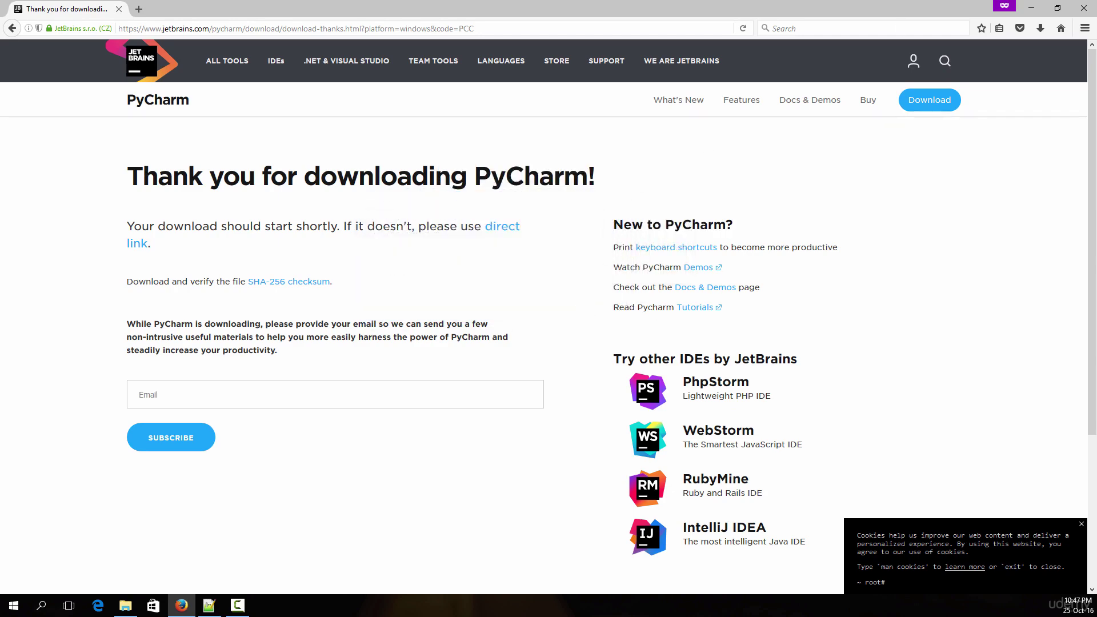
Close the browser, search Windows for "pycharm" and launch JetBrains PyCharm Community Edition 2016.1.4.
{"action": "left_click", "coordinate": [1058, 8]}
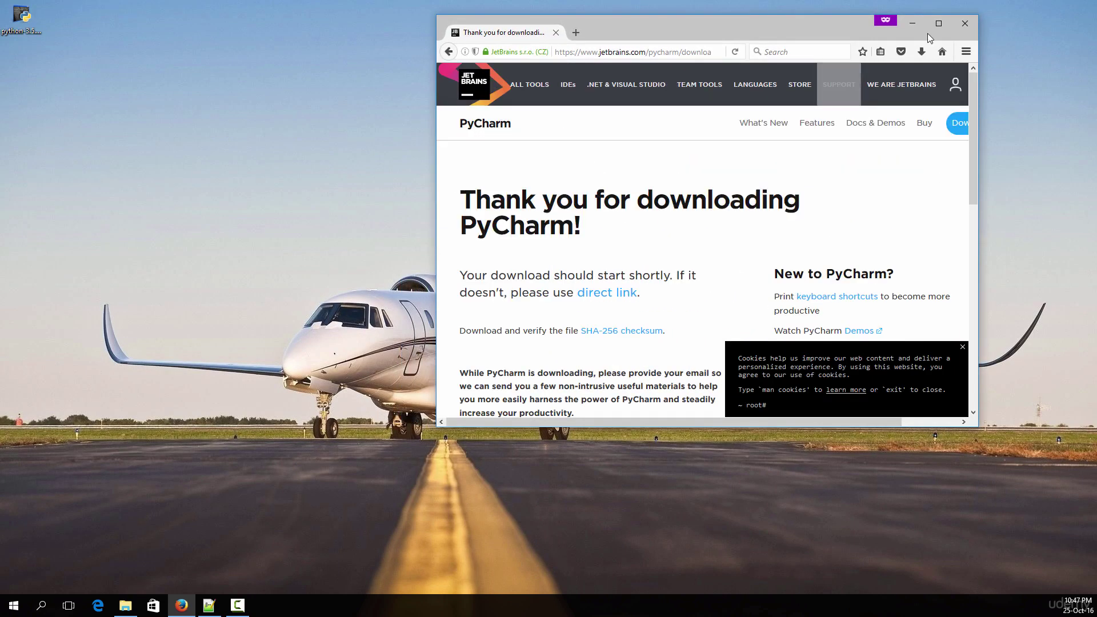
{"action": "left_click", "coordinate": [957, 30]}
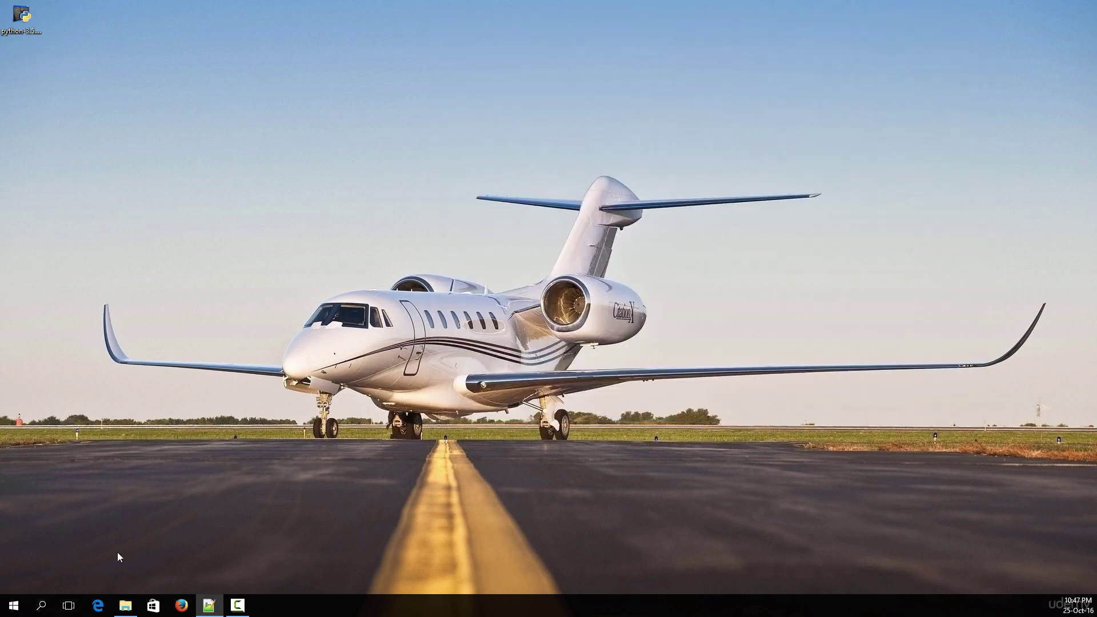
{"action": "left_click", "coordinate": [38, 610]}
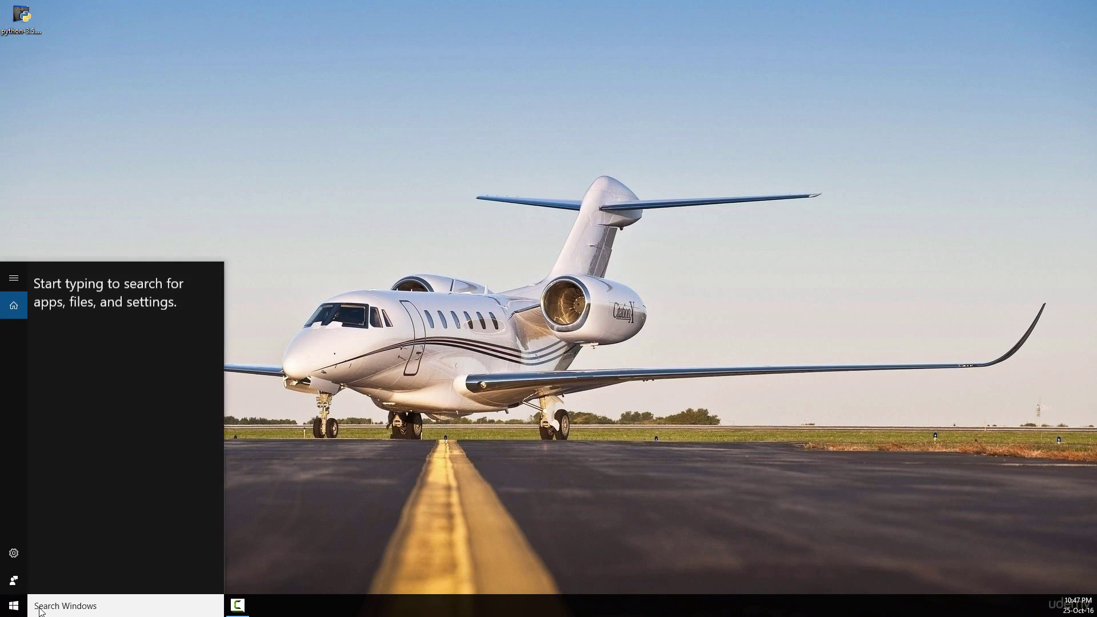
{"action": "type", "text": "pycharm"}
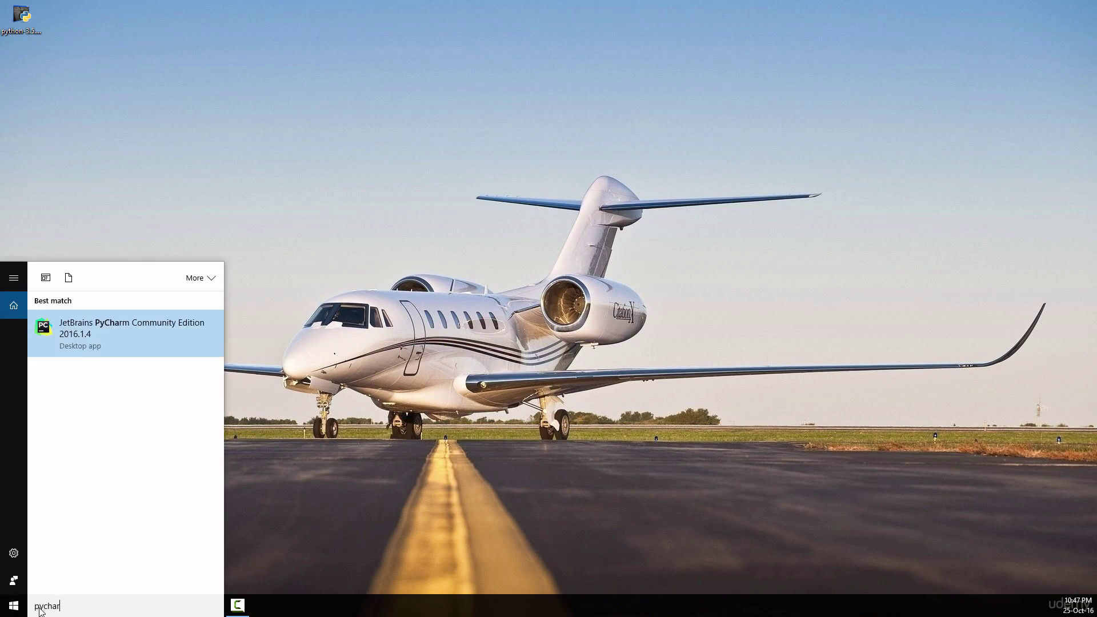
{"action": "left_click", "coordinate": [155, 332]}
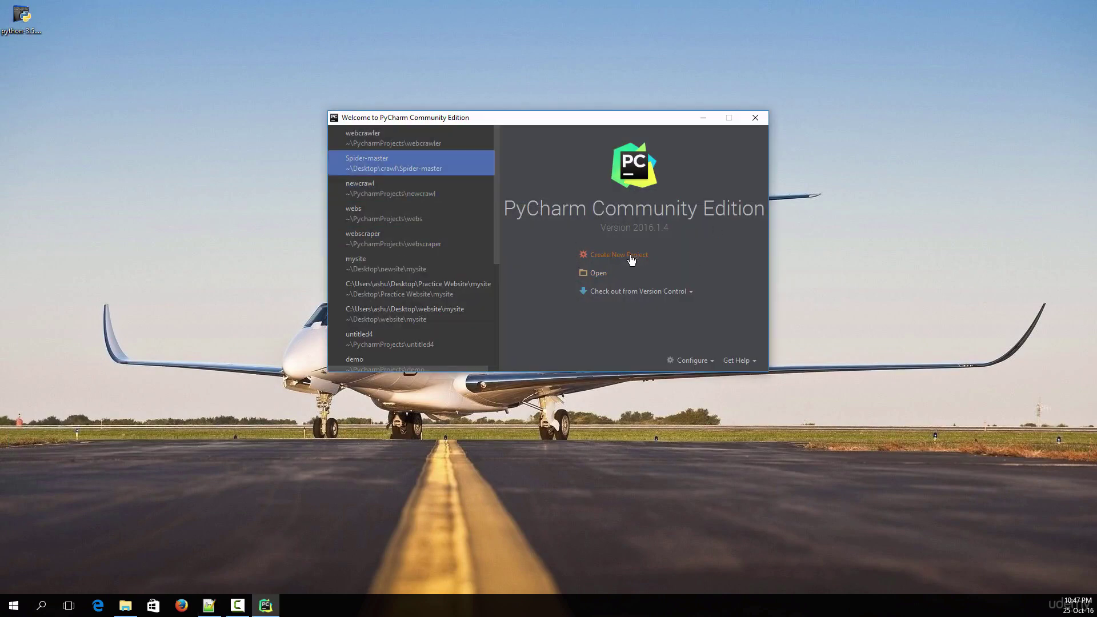
Create a new Pure Python project named firstproject in the PycharmProjects folder.
{"action": "left_click", "coordinate": [632, 260]}
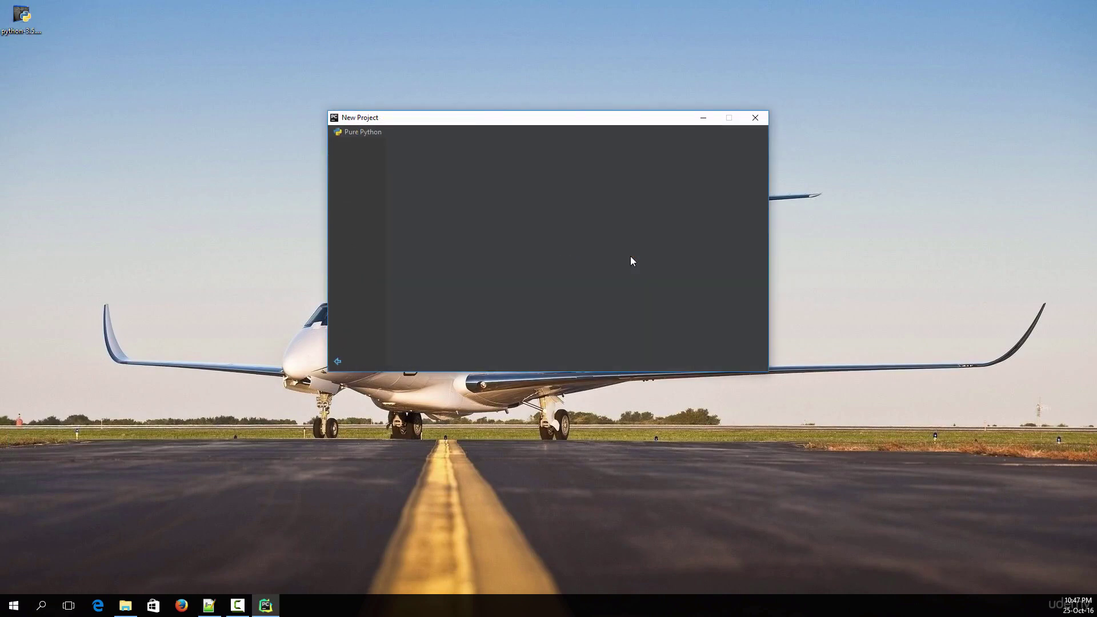
{"action": "double_click", "coordinate": [555, 138]}
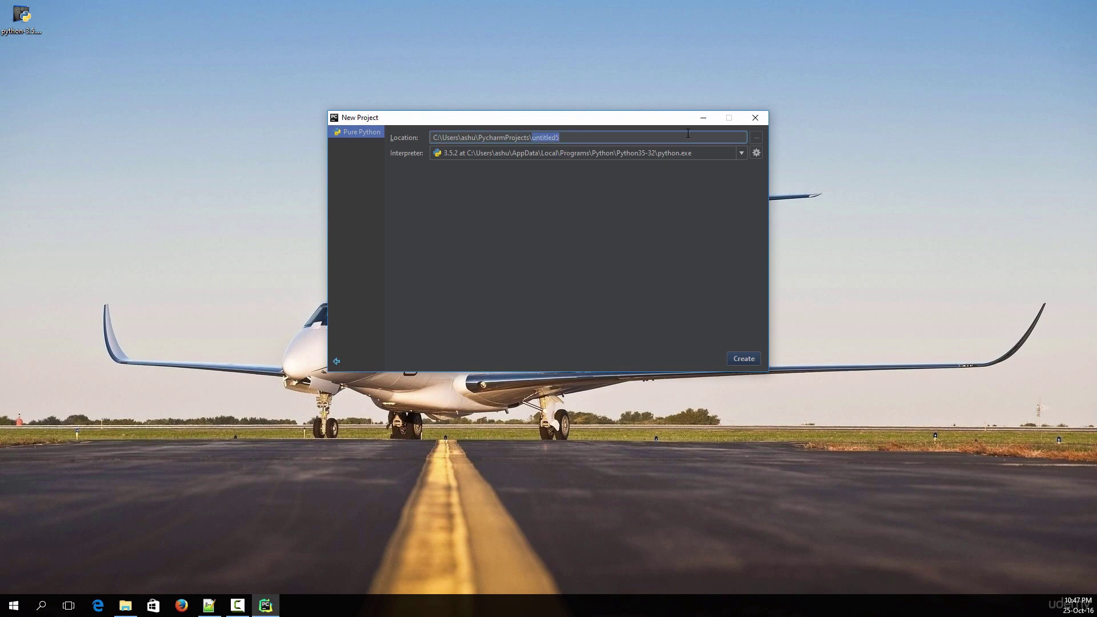
{"action": "type", "text": "firstproject"}
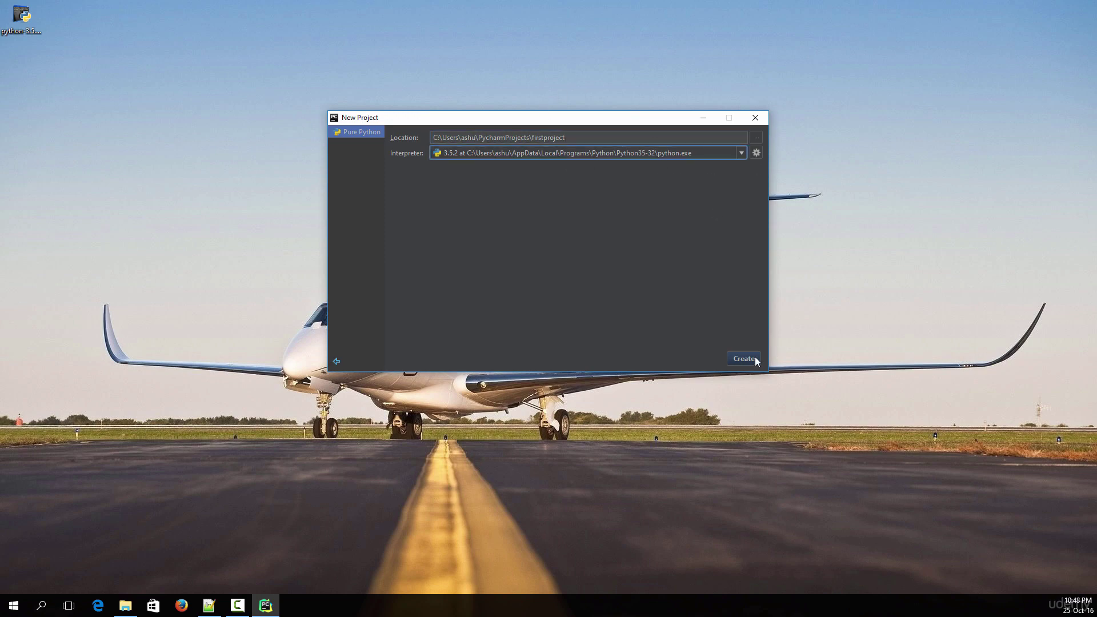
{"action": "left_click", "coordinate": [752, 358]}
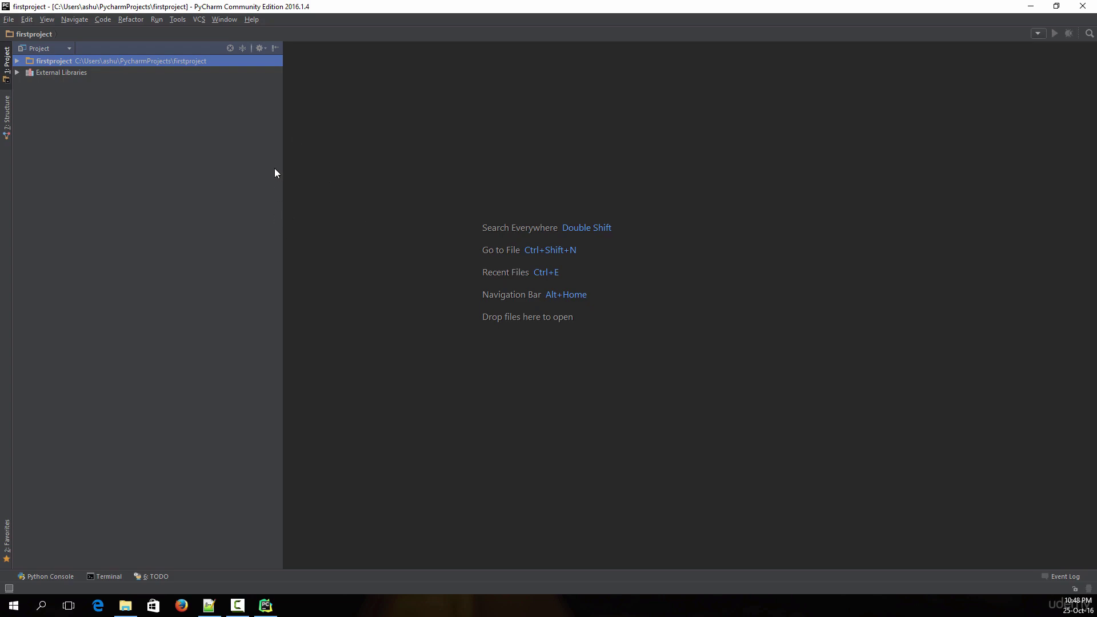
Open the project's settings, search them for "console" and go to the Python Console page.
{"action": "left_click", "coordinate": [8, 19]}
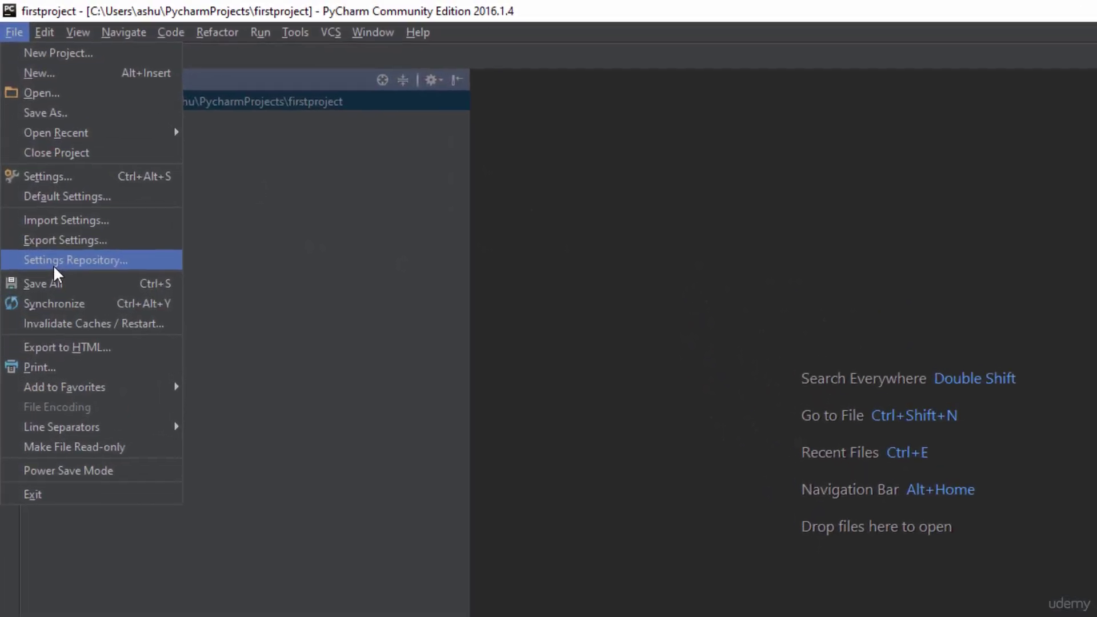
{"action": "left_click", "coordinate": [67, 187]}
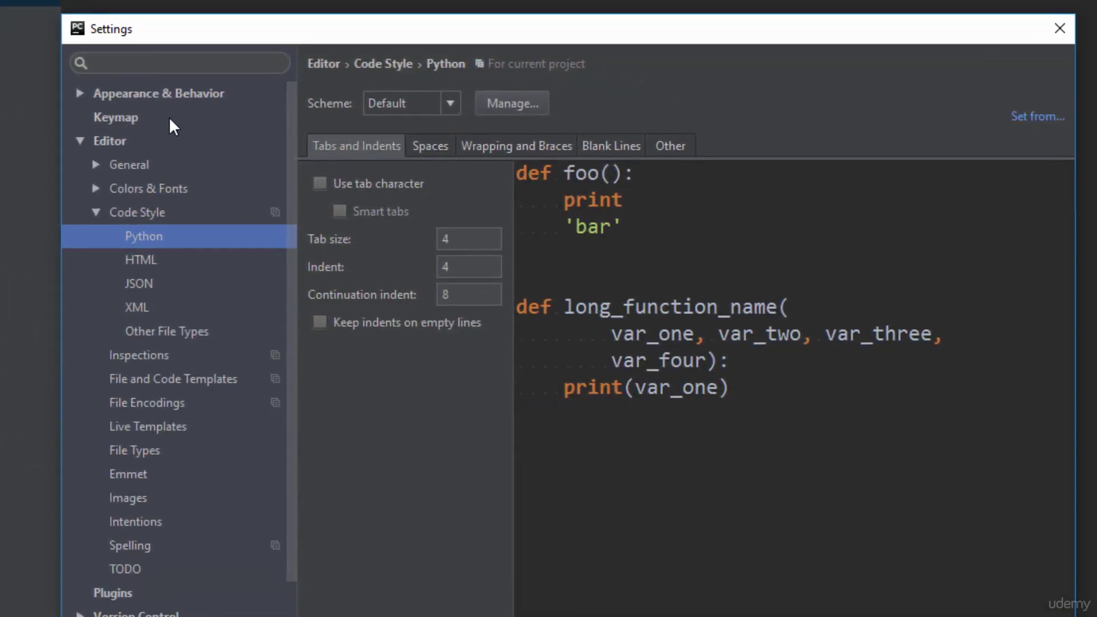
{"action": "left_click", "coordinate": [165, 61]}
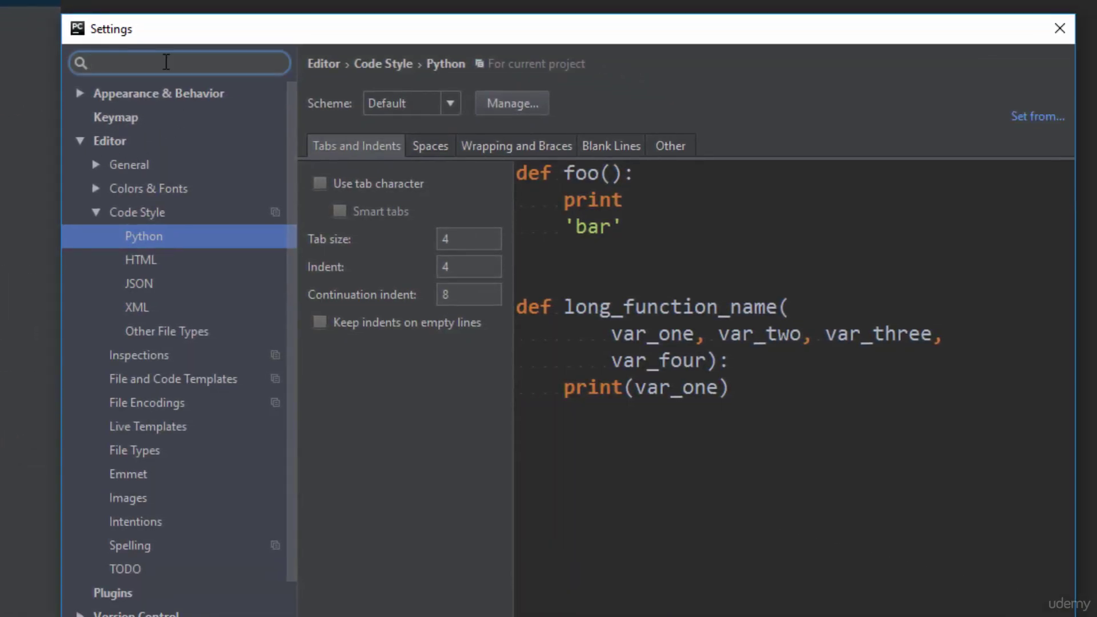
{"action": "type", "text": "console"}
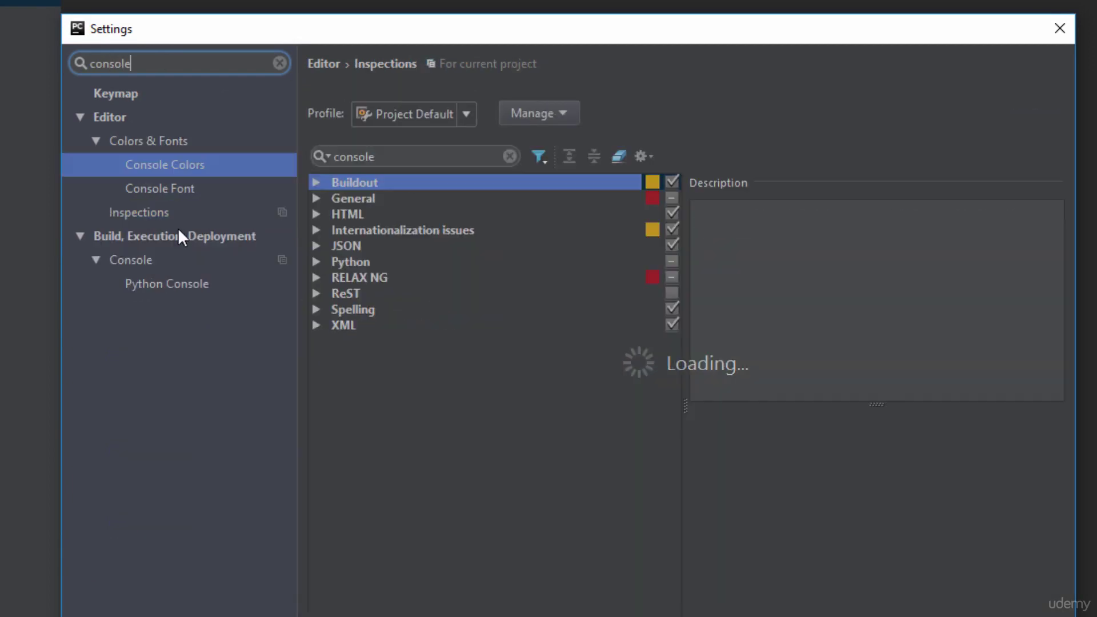
{"action": "left_click", "coordinate": [97, 257]}
{"action": "left_click", "coordinate": [97, 257]}
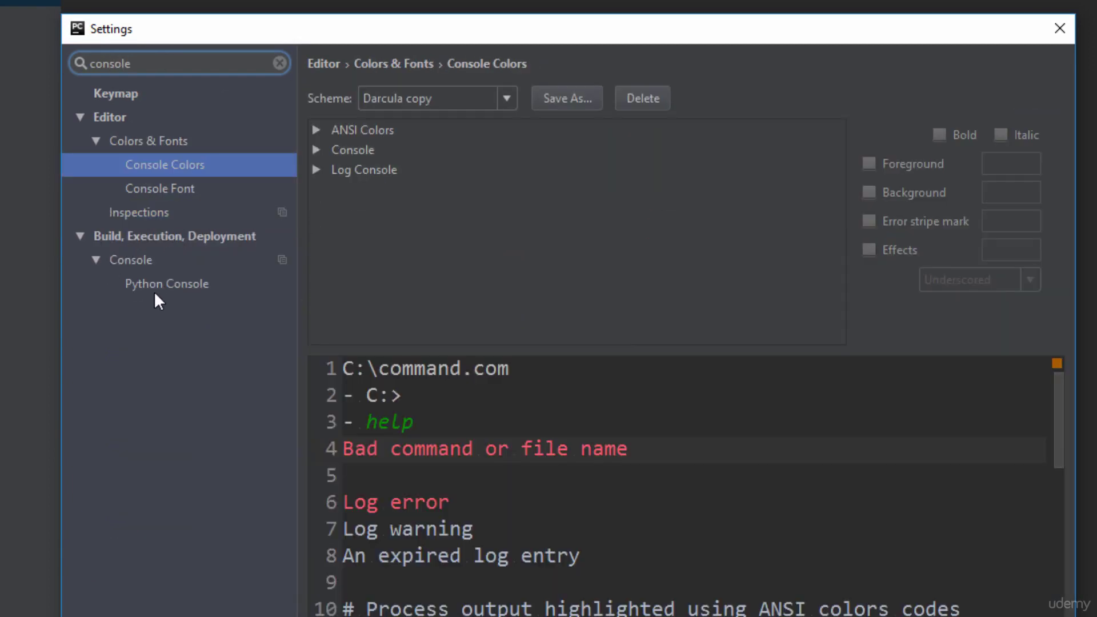
{"action": "left_click", "coordinate": [157, 284]}
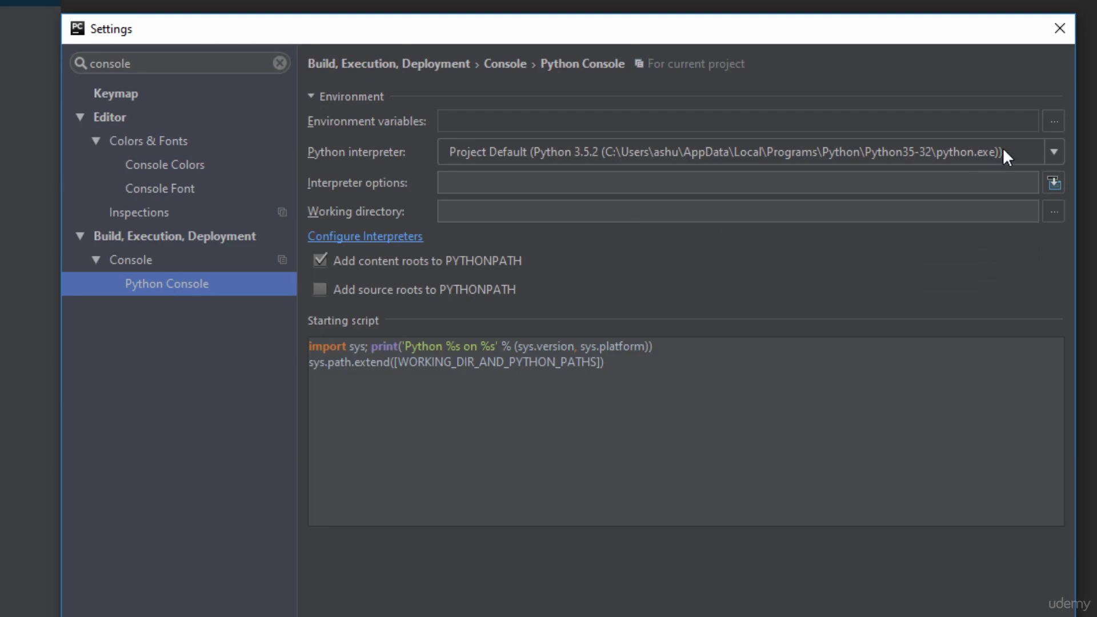
Examine the Python interpreters available for the Python Console, keeping the project default.
{"action": "left_click", "coordinate": [570, 148]}
{"action": "left_click", "coordinate": [571, 149]}
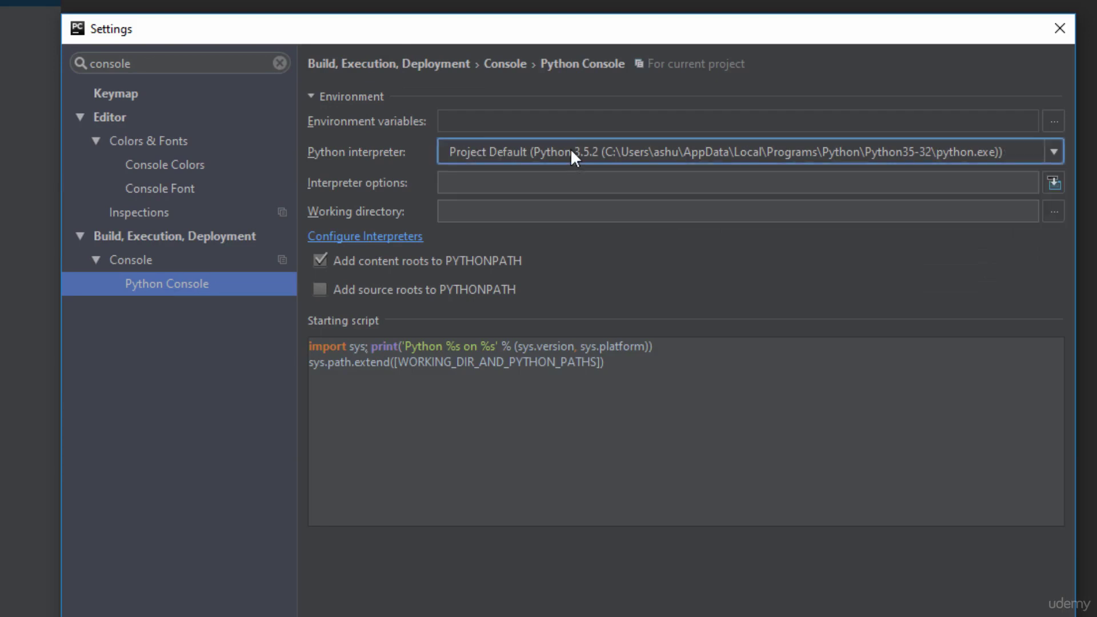
{"action": "left_click", "coordinate": [907, 152]}
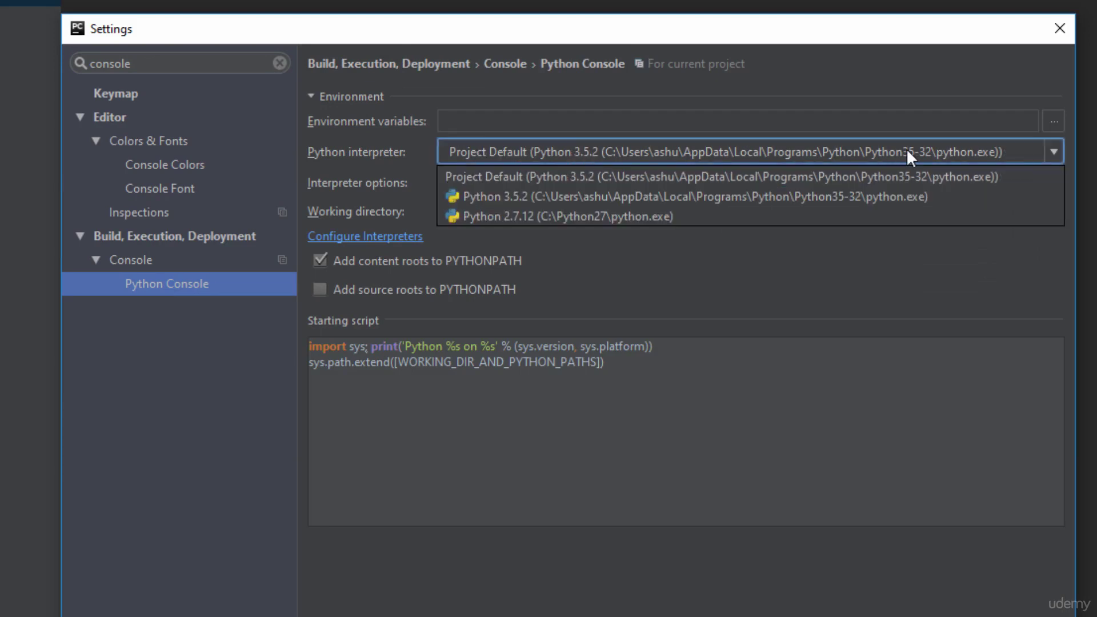
{"action": "left_click", "coordinate": [908, 152]}
{"action": "left_click", "coordinate": [908, 153]}
{"action": "left_click", "coordinate": [907, 152]}
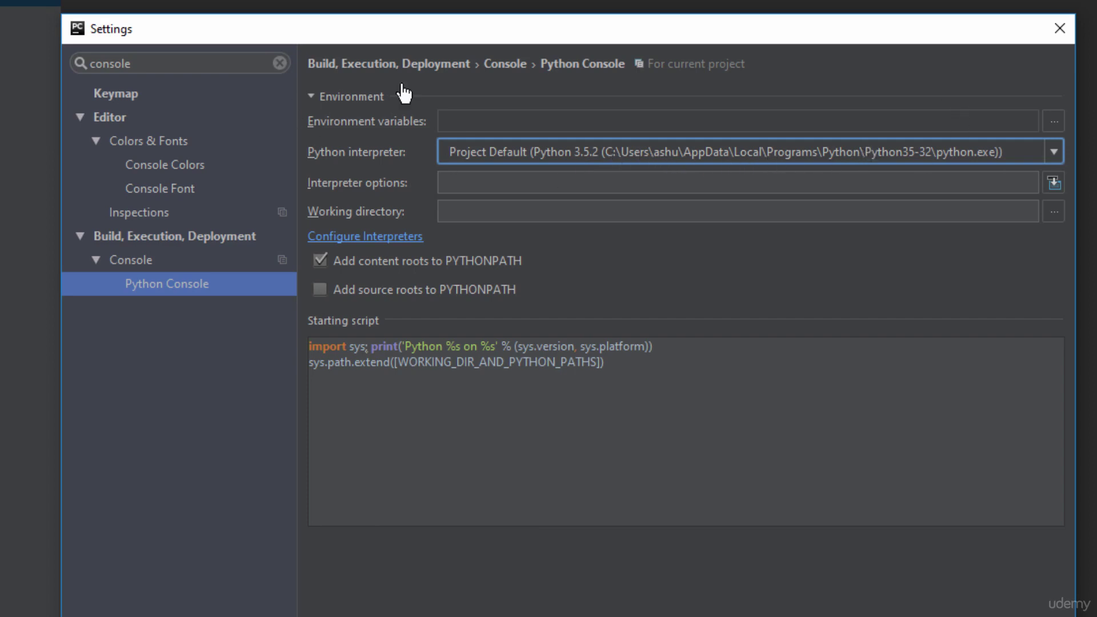
Search the settings for "project interpreter" and choose the Python 3.5.2 interpreter in Python35-32 for firstproject.
{"action": "left_click", "coordinate": [130, 64]}
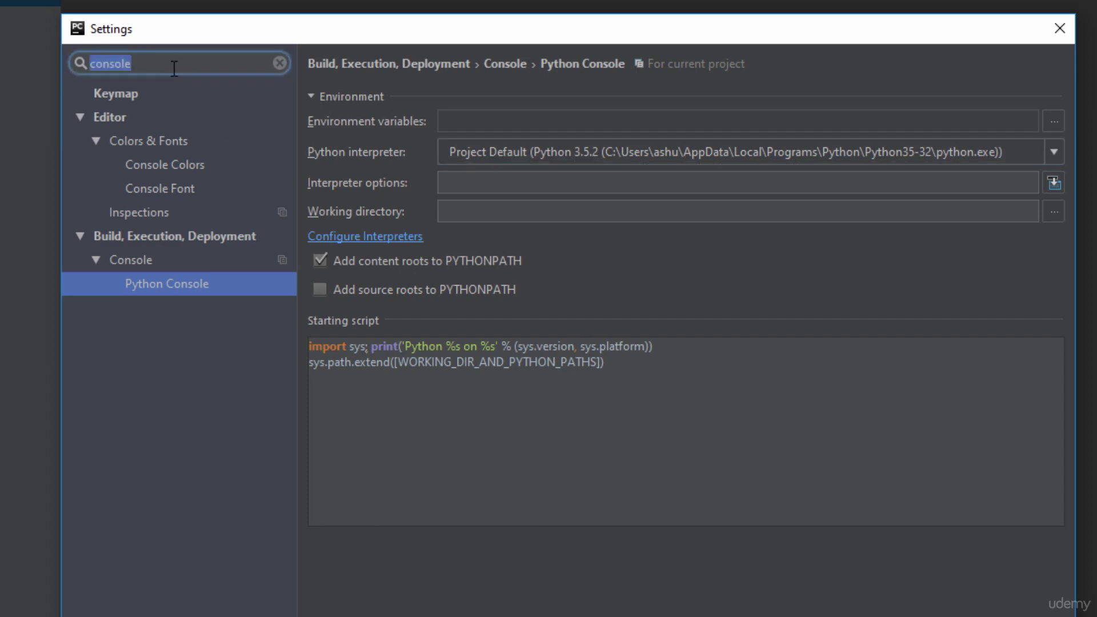
{"action": "type", "text": "project "}
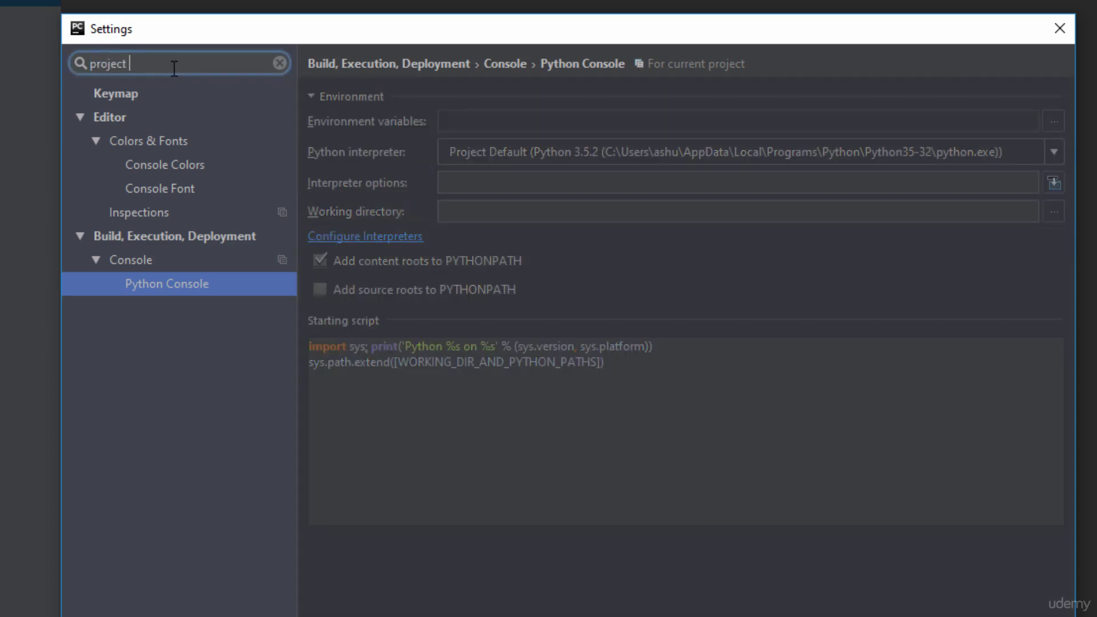
{"action": "type", "text": "interpreter"}
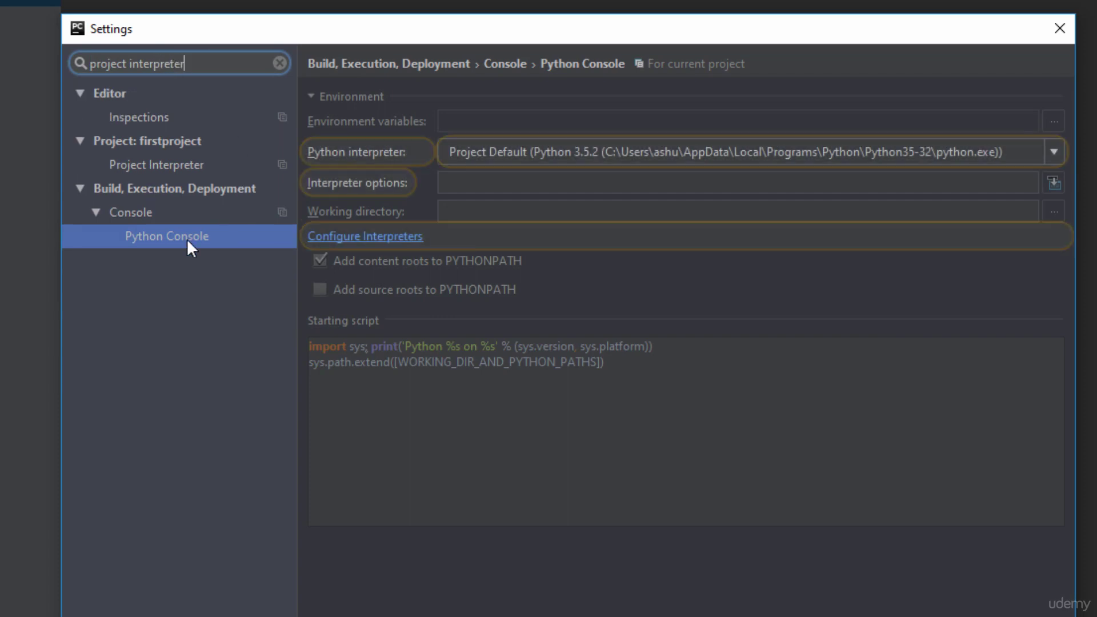
{"action": "left_click", "coordinate": [167, 165]}
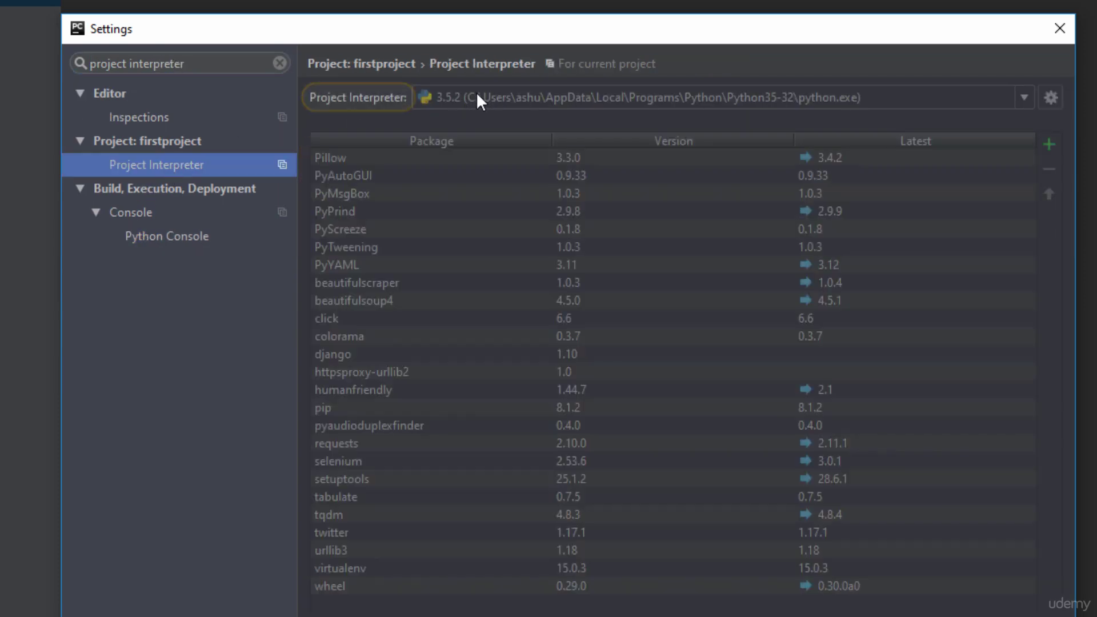
{"action": "left_click", "coordinate": [935, 100]}
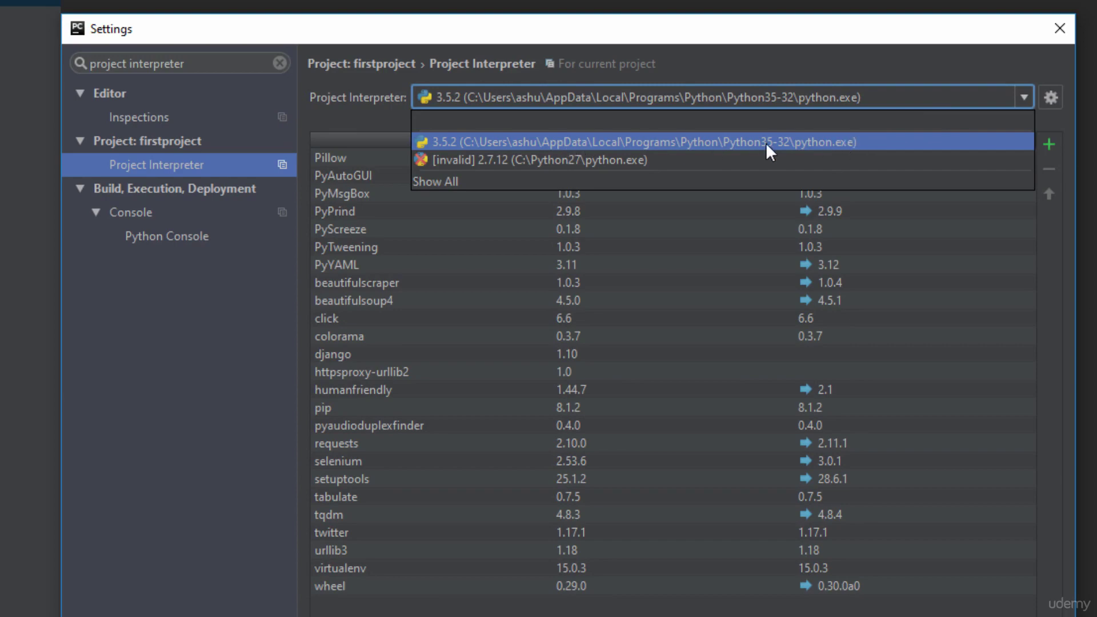
{"action": "left_click", "coordinate": [790, 142]}
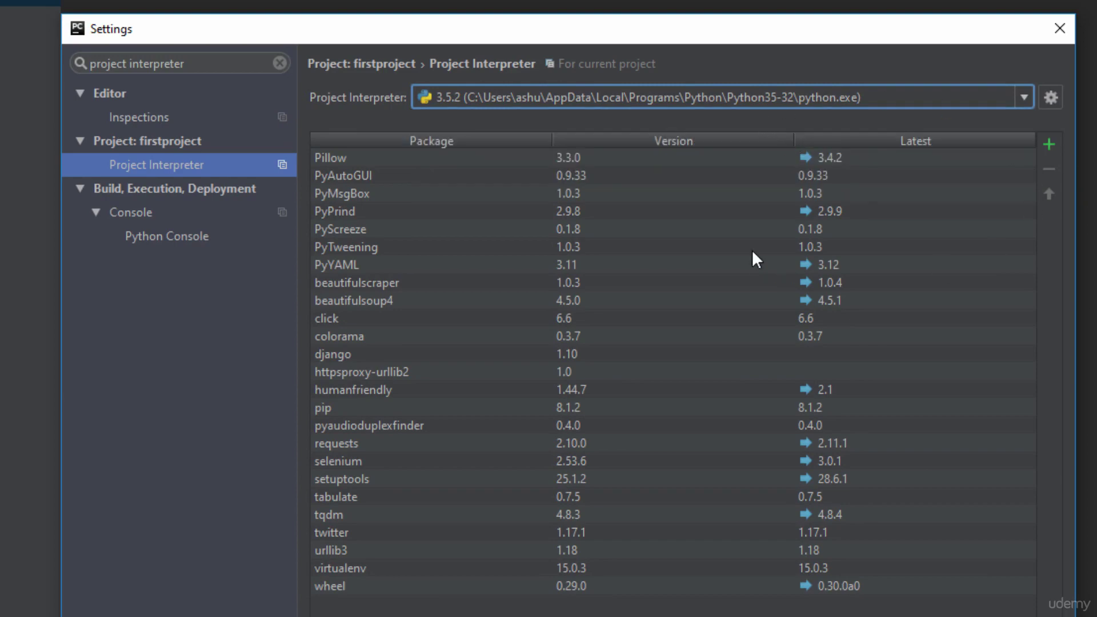